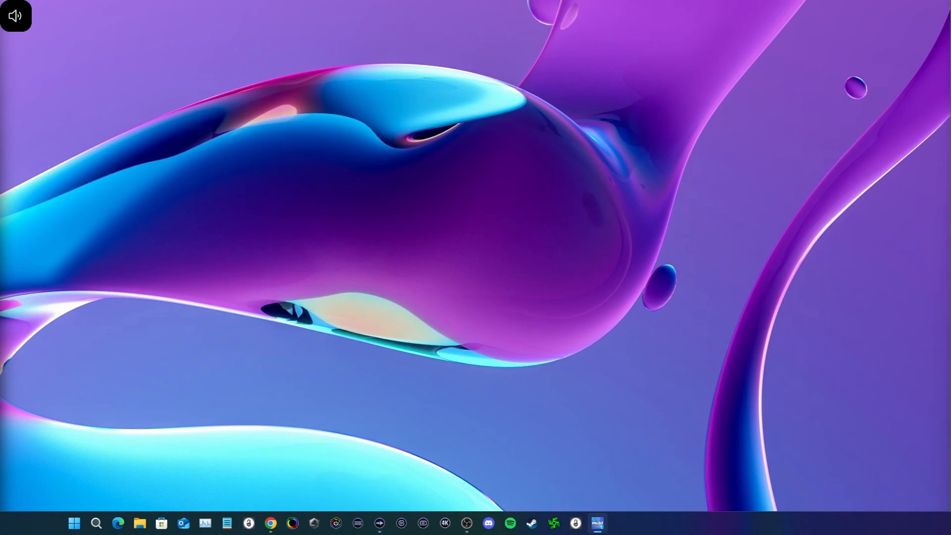
Step: Switch to OBS Studio and, in the advanced video settings, set the color space to Rec. 2100 (PQ) and color format to P010 (10-bit, 4:2:0, 2 planes)
key(XF86AudioLowerVolume)
click(467, 523)
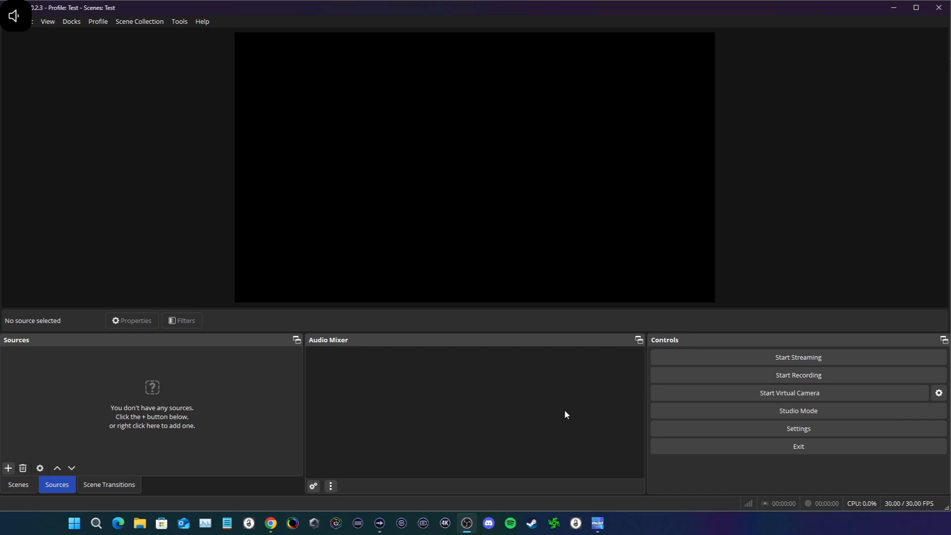
click(753, 435)
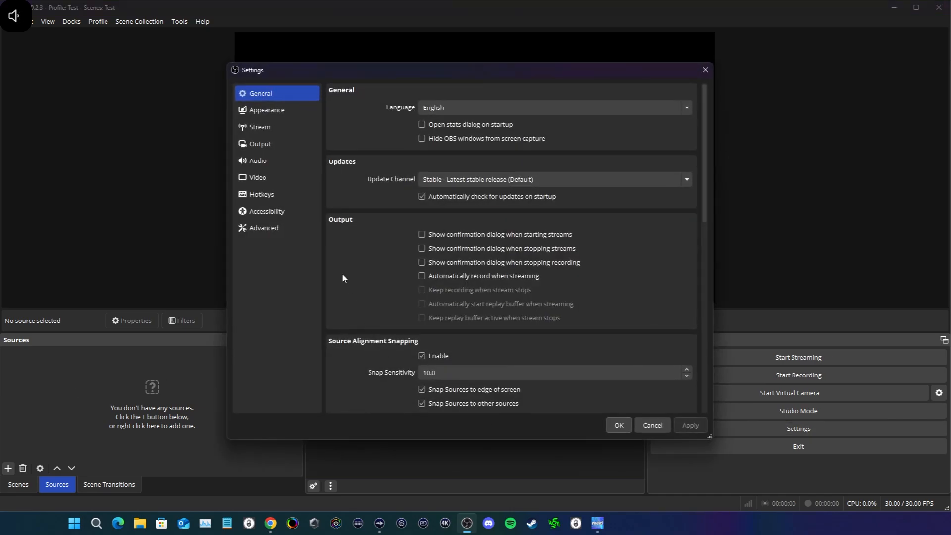
click(255, 229)
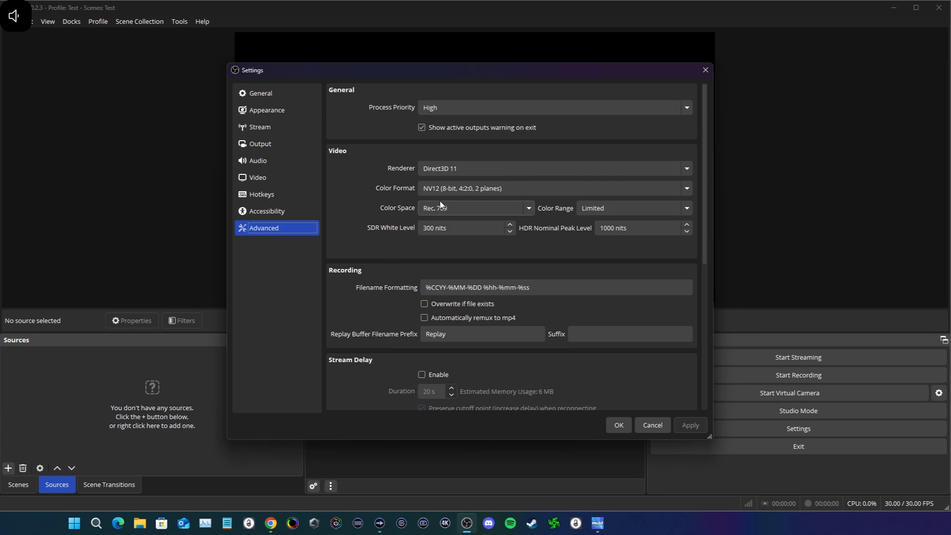
click(450, 212)
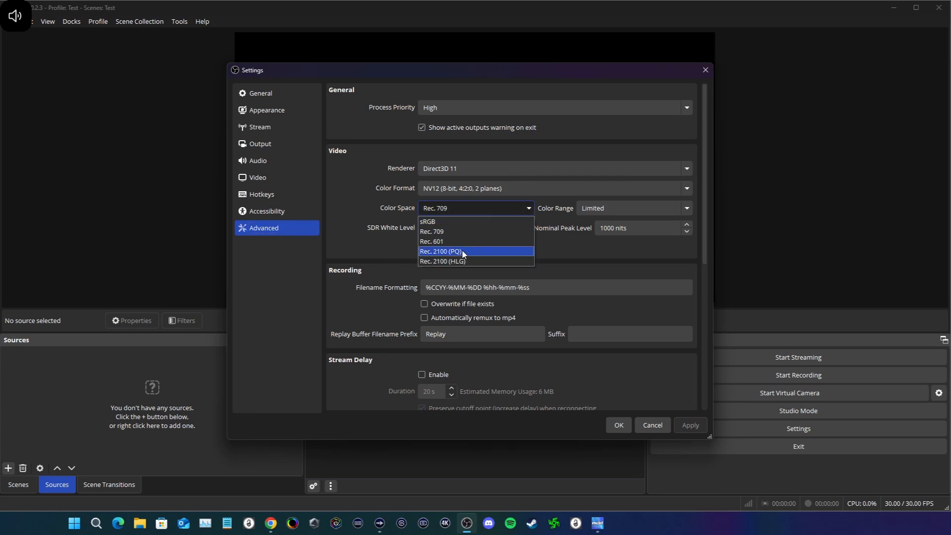
click(463, 252)
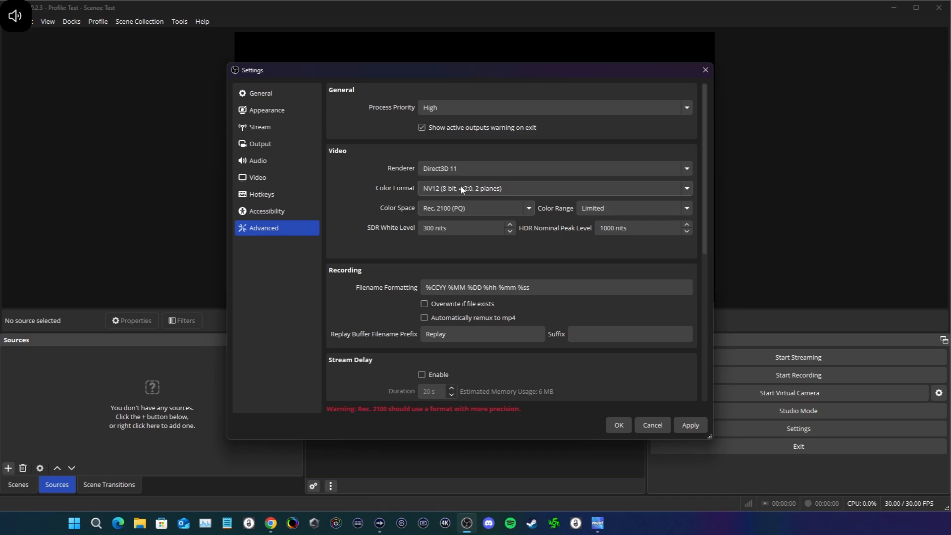
click(461, 190)
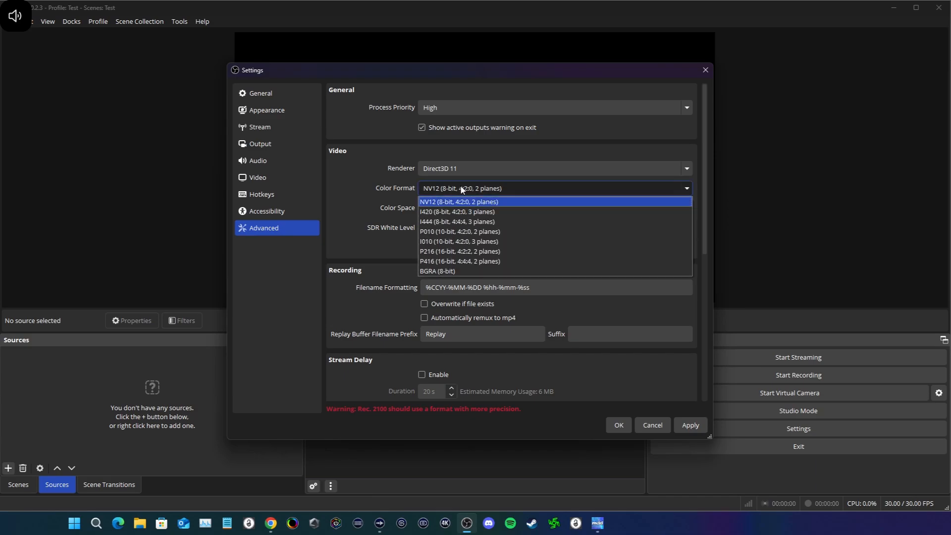
click(447, 233)
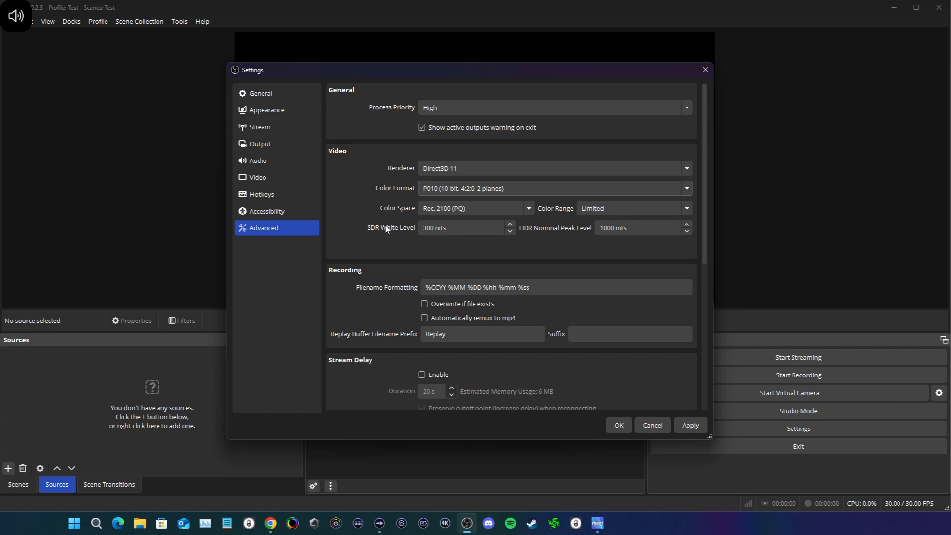
Step: Set the output mode to Advanced and keep the recording type as Standard
click(264, 145)
click(470, 93)
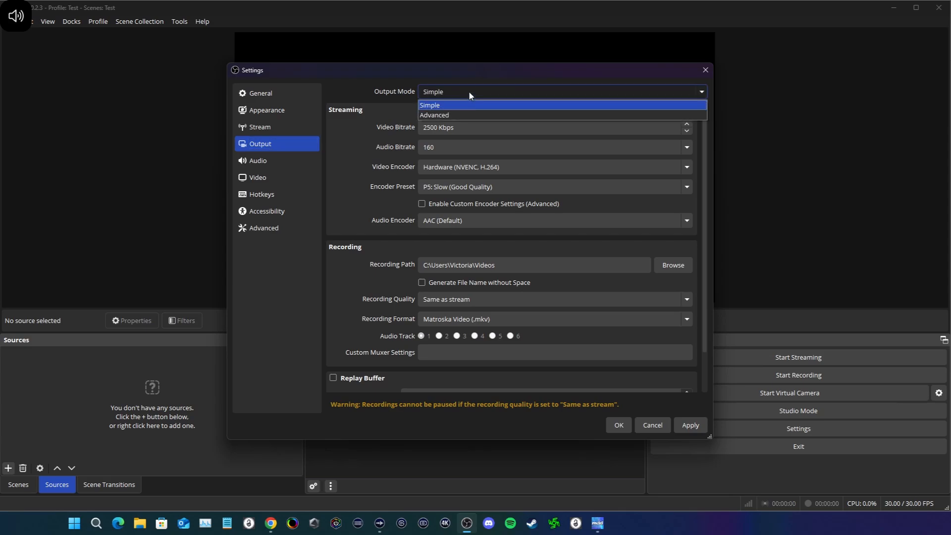
click(457, 115)
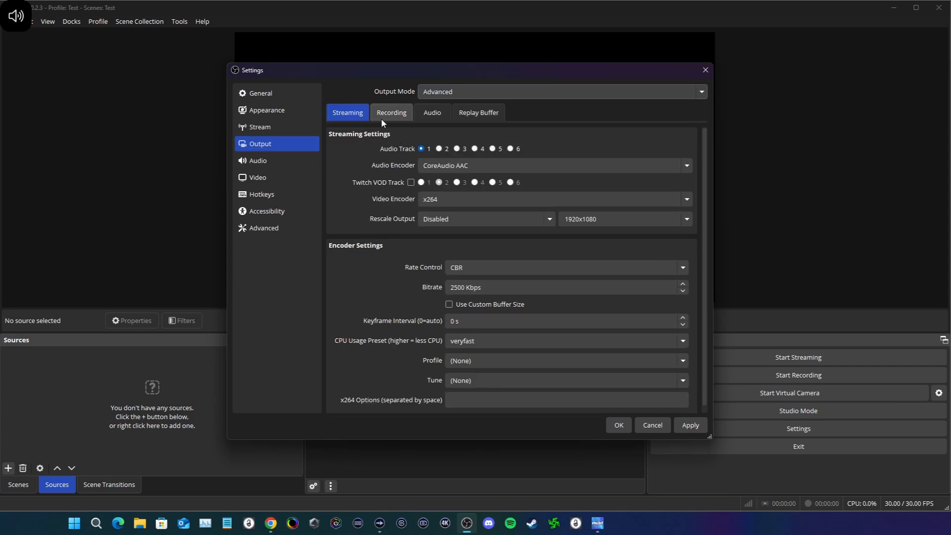
click(382, 115)
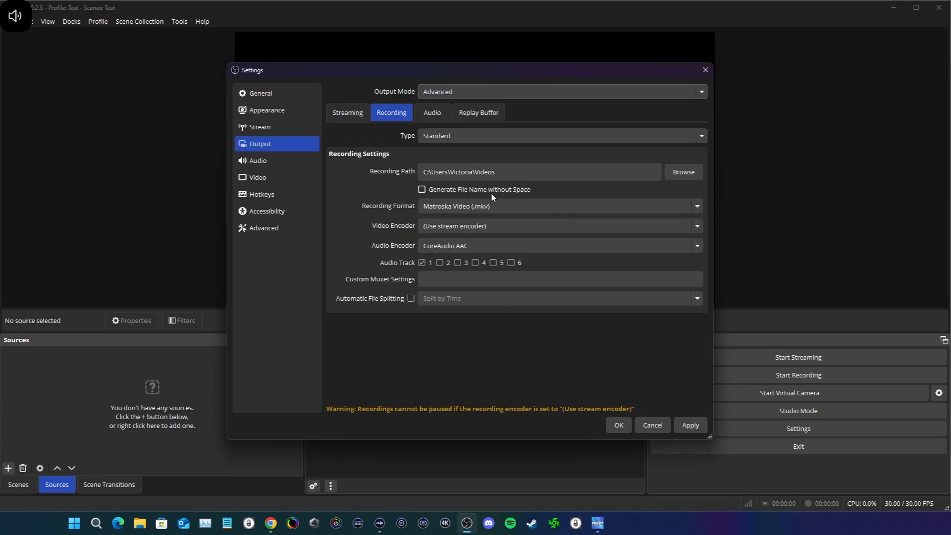
click(452, 135)
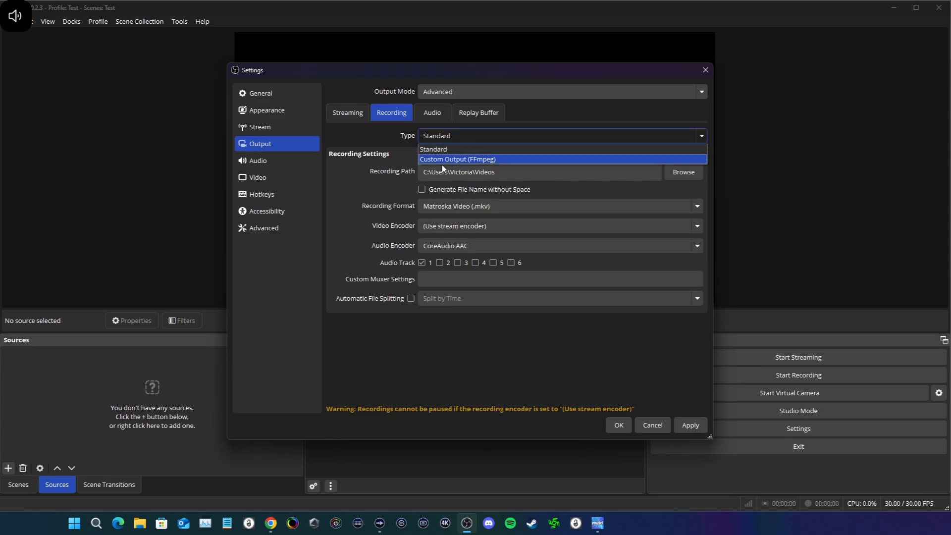
click(393, 148)
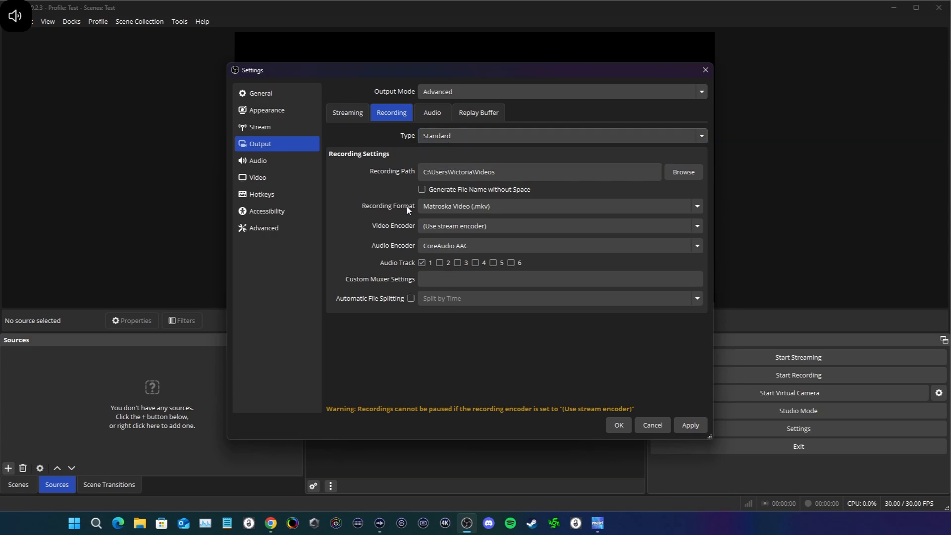
Step: Set the recording video encoder to NVIDIA NVENC HEVC and the audio encoder to FFmpeg AAC
click(457, 229)
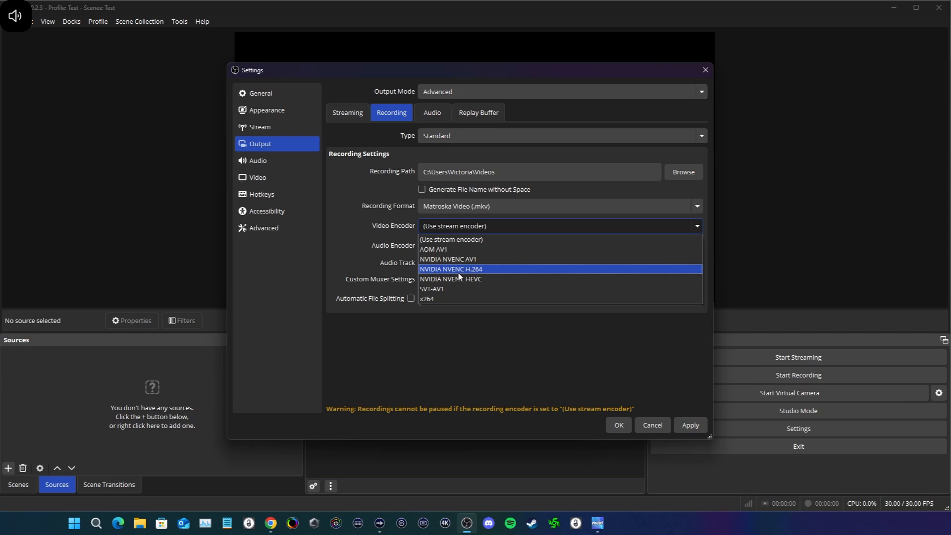
click(491, 283)
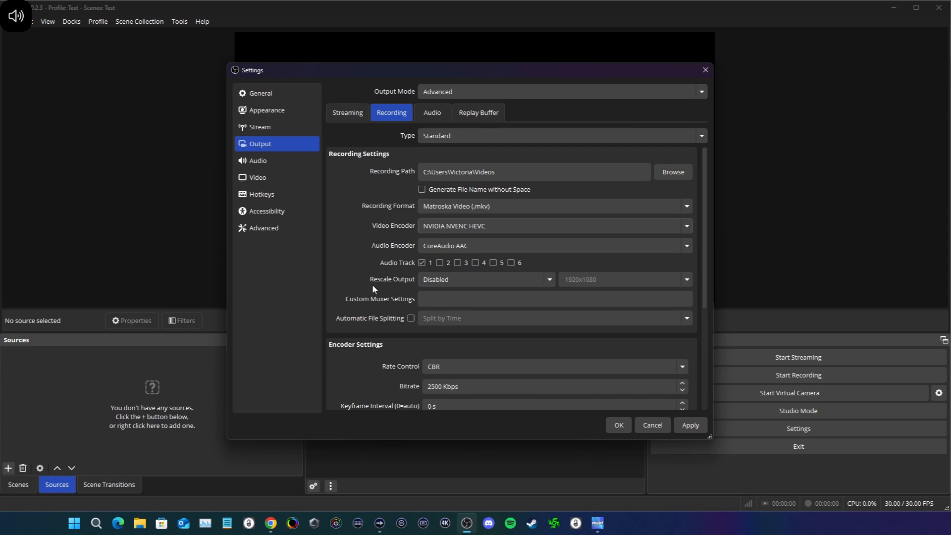
scroll(382, 295, down, 1)
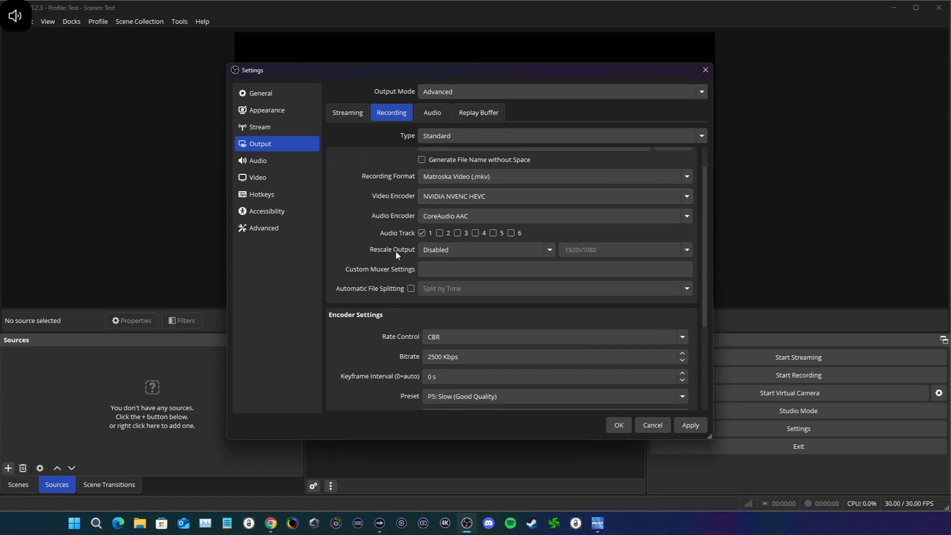
click(465, 217)
click(448, 228)
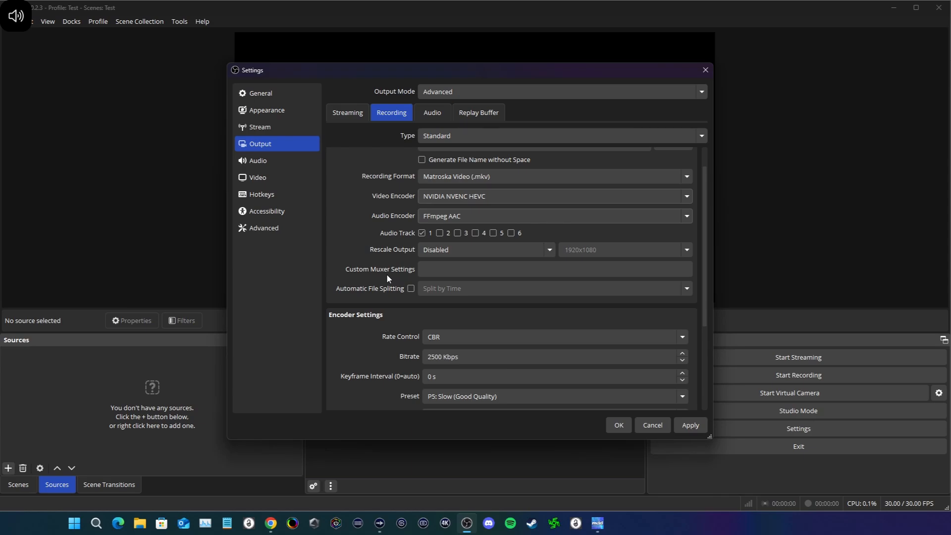
Step: Set the recording encoder's rate control to CQP with a CQ level of 15
scroll(388, 279, down, 1)
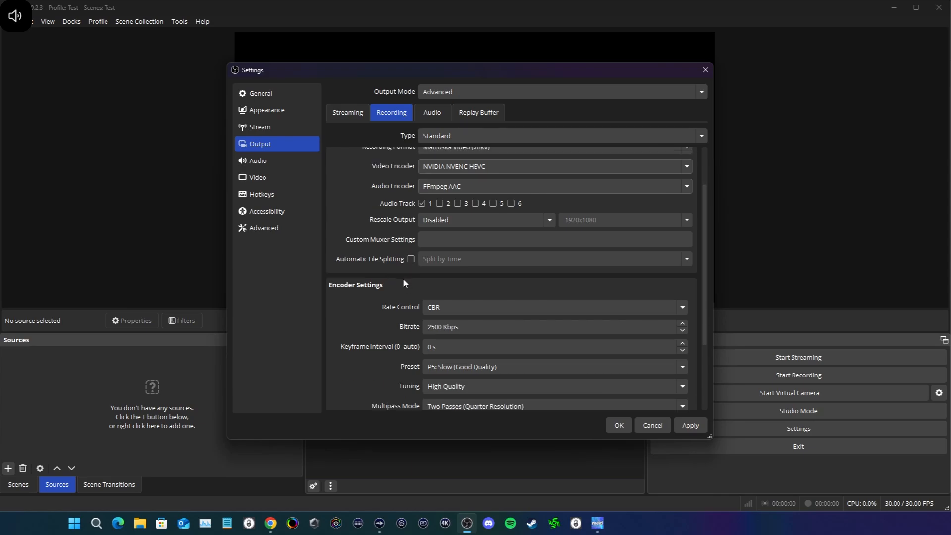
scroll(403, 278, down, 2)
click(474, 248)
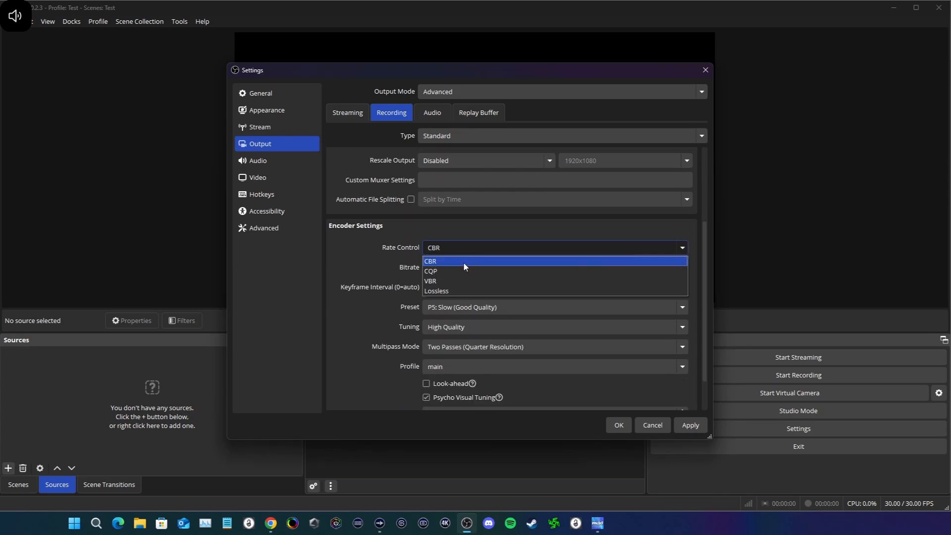
click(453, 271)
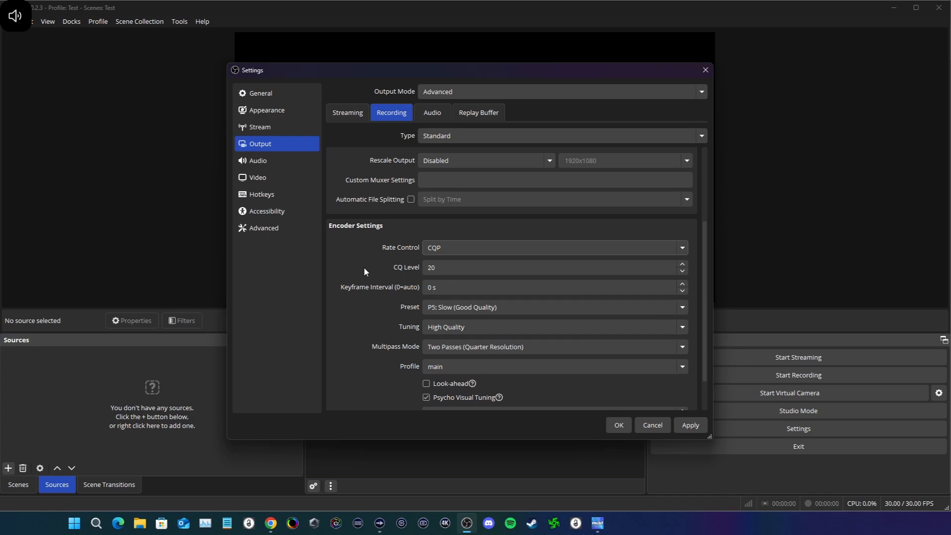
scroll(364, 269, down, 1)
double_click(446, 237)
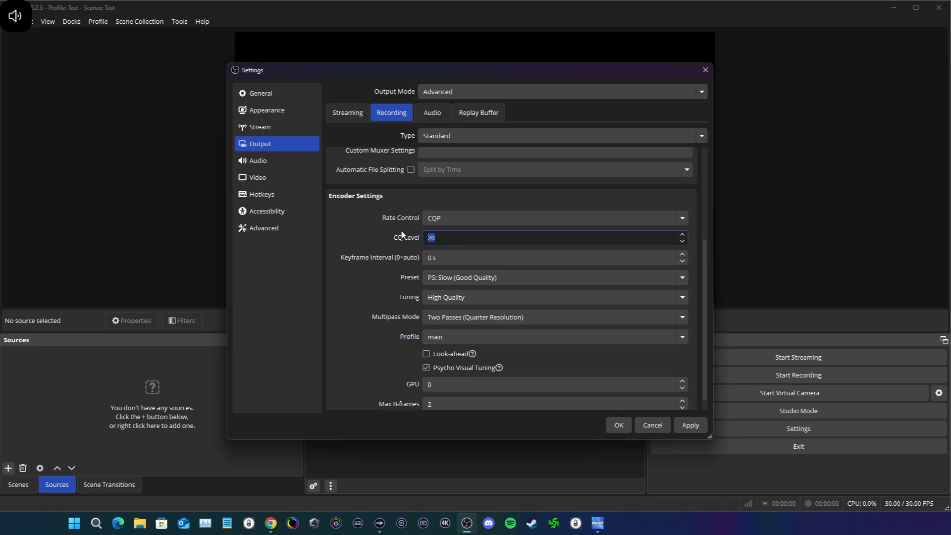
text(15)
Step: Set the keyframe interval to 5 s and keep the encoder preset at P5: Slow (Good Quality)
key(Tab)
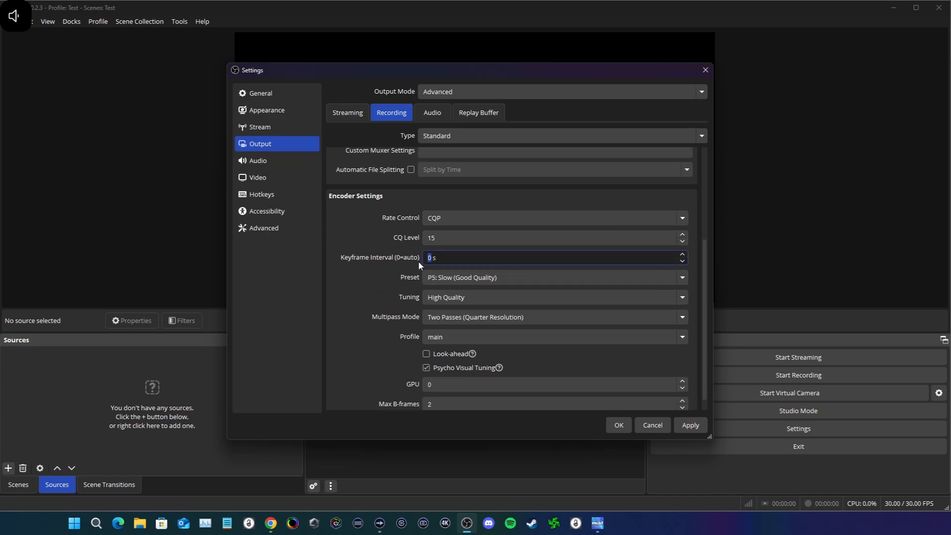
click(393, 304)
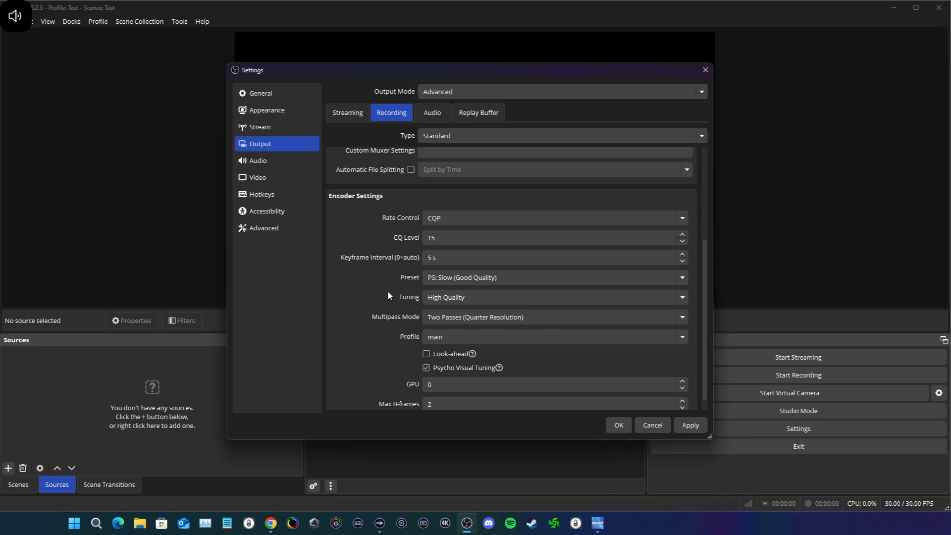
click(453, 281)
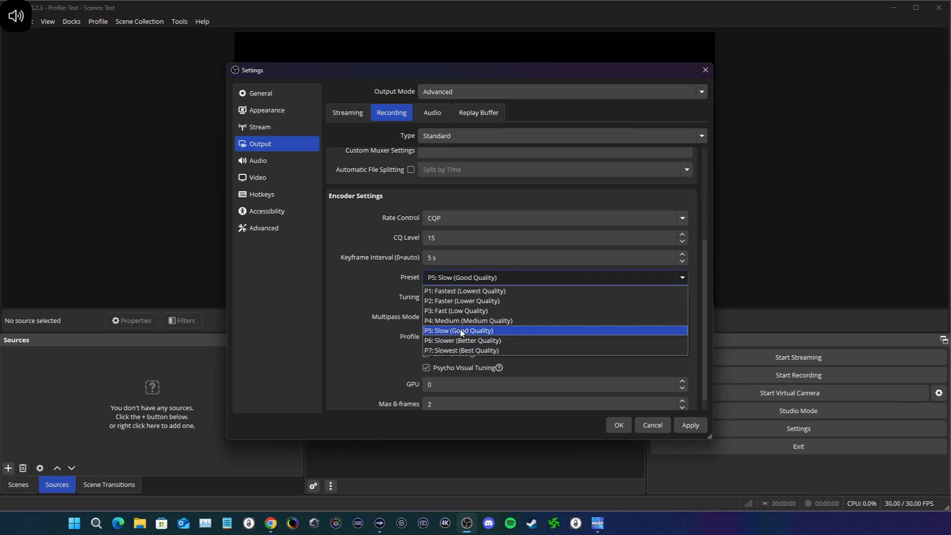
click(460, 331)
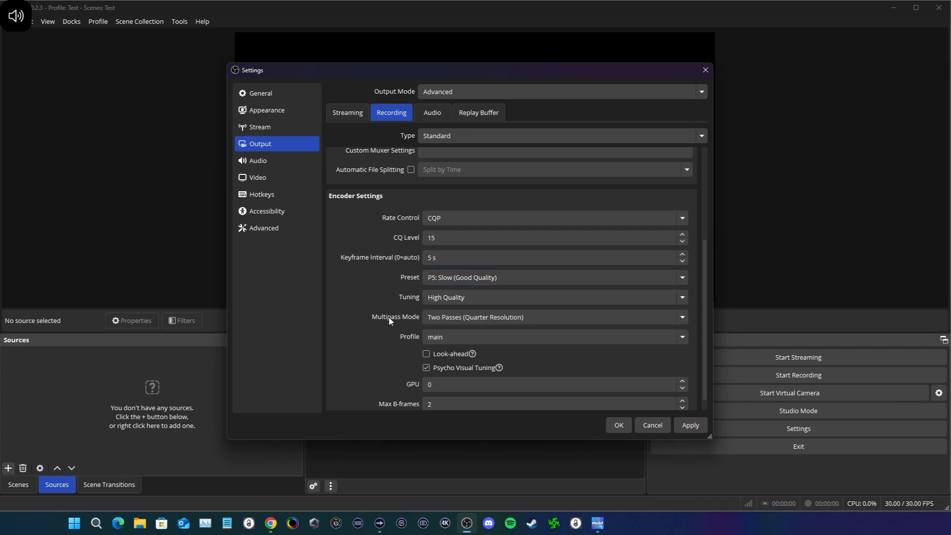
Step: Set the HEVC recording encoder's profile to main10
click(446, 337)
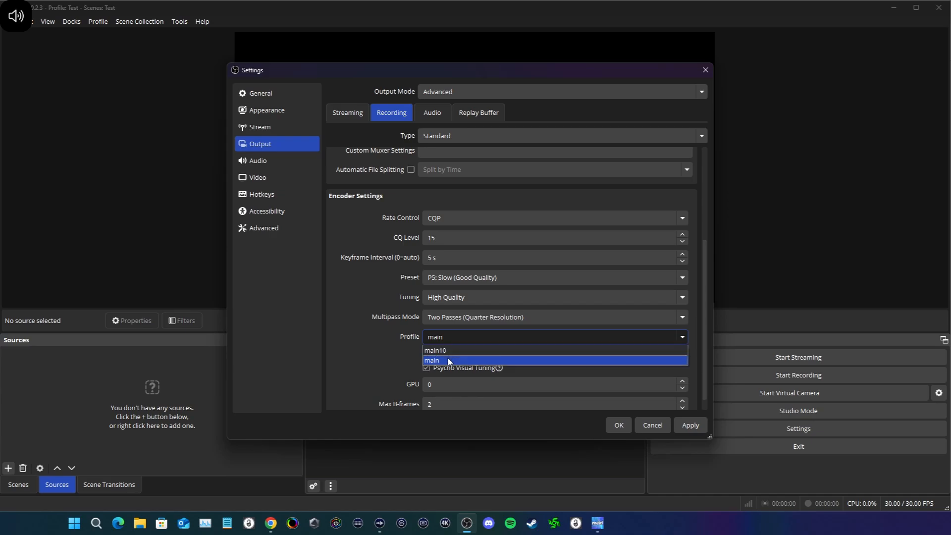
click(368, 308)
scroll(369, 308, up, 5)
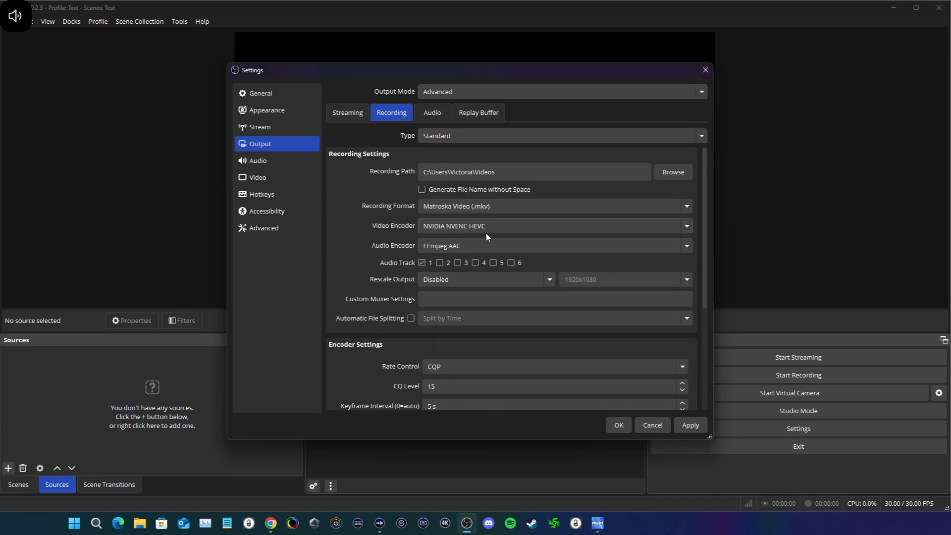
scroll(390, 369, down, 3)
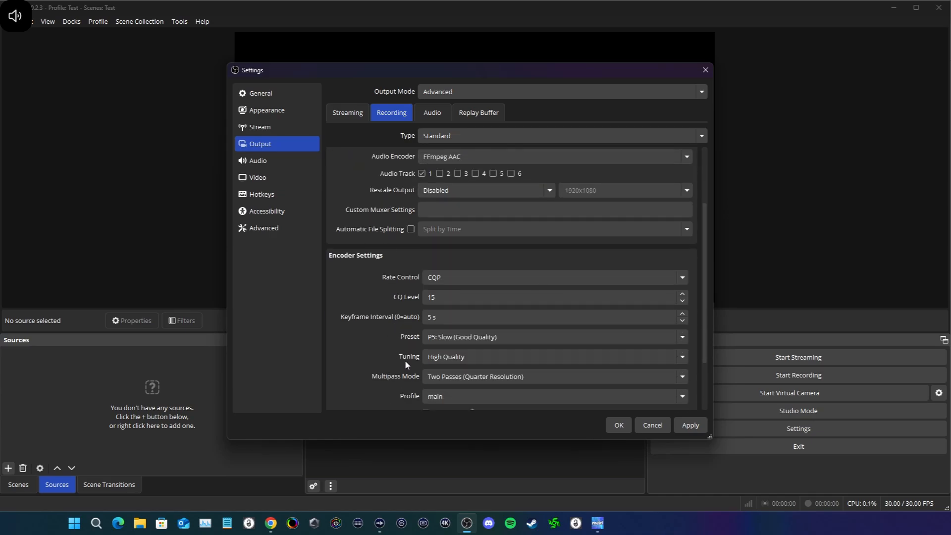
scroll(405, 359, down, 2)
click(446, 341)
click(445, 353)
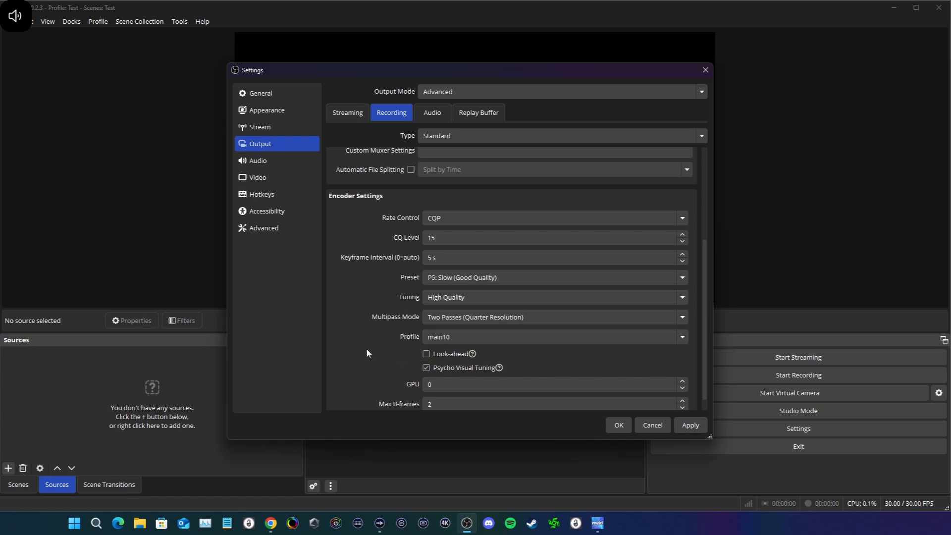
Step: Enable Look-ahead for the recording encoder and set Max B-frames to 4
click(426, 354)
scroll(392, 366, down, 1)
double_click(429, 389)
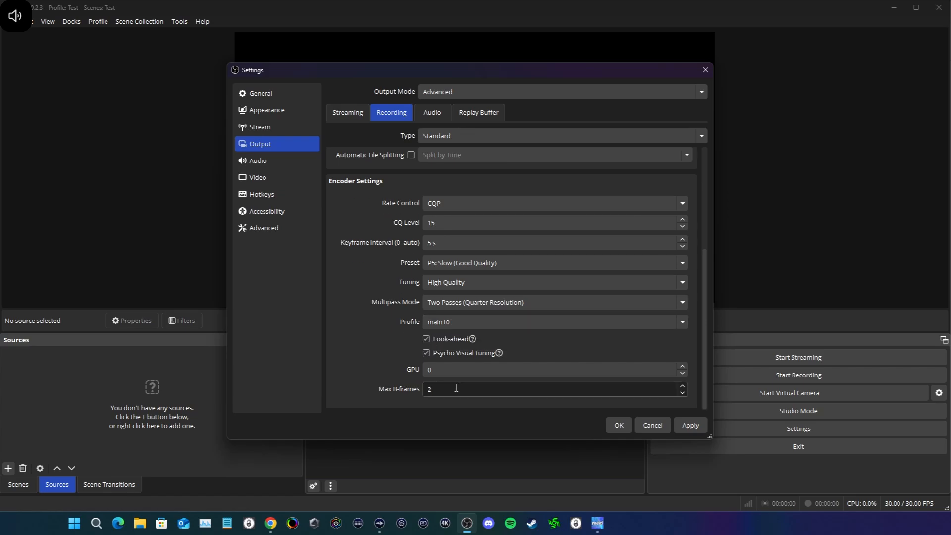
text(4)
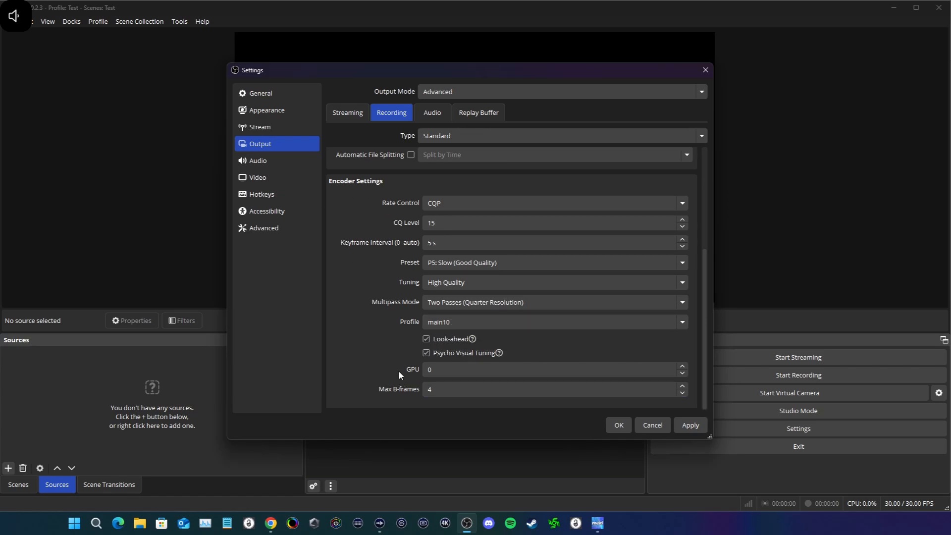
Step: Set the keyframe interval to 2 s, apply the recording settings and close the settings dialog
click(434, 243)
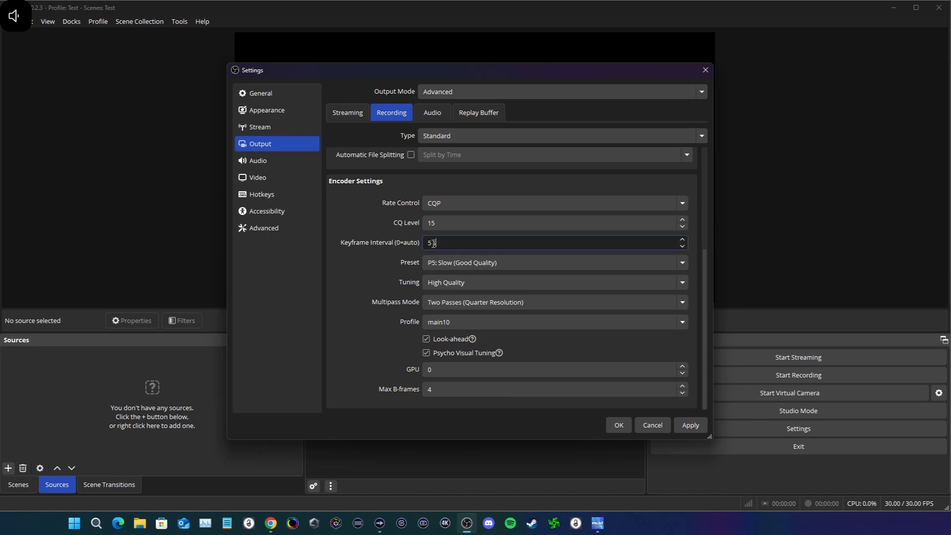
click(355, 352)
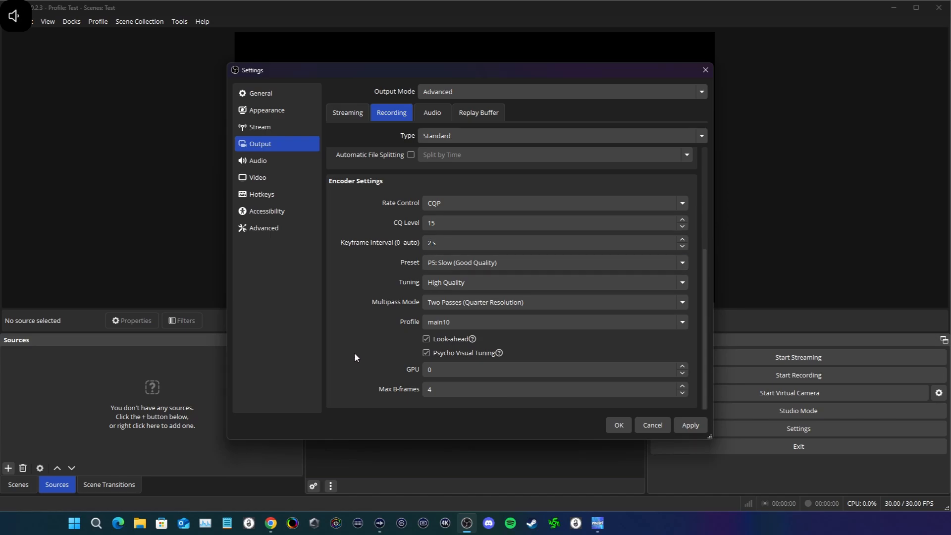
scroll(354, 351, up, 5)
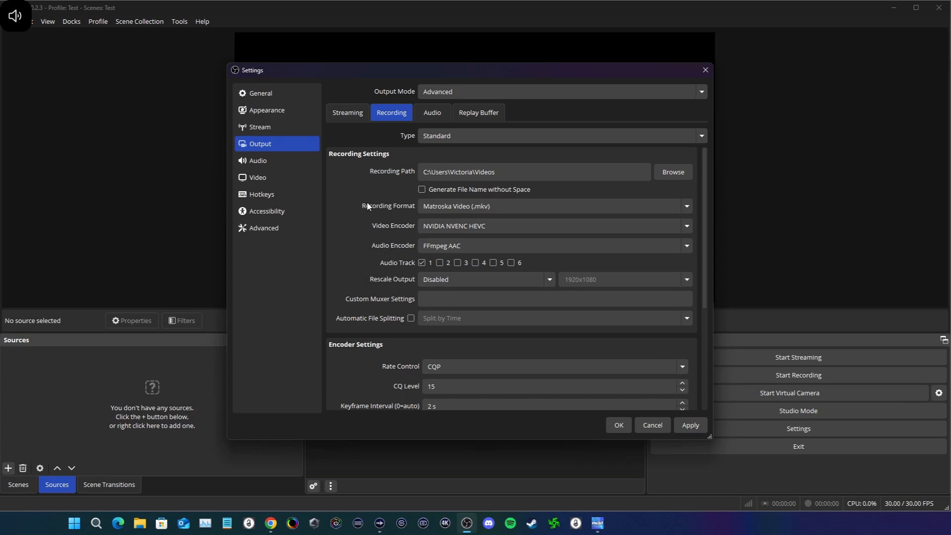
scroll(367, 331, down, 5)
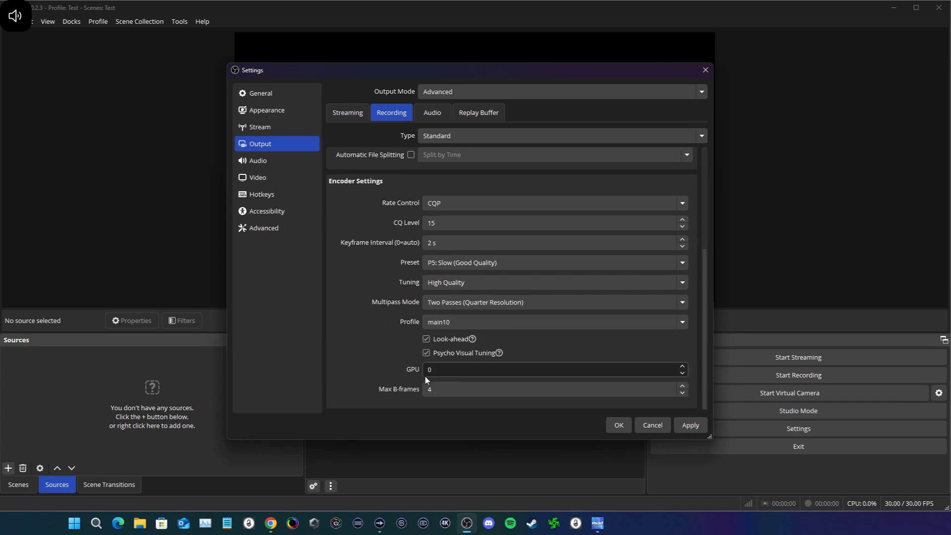
click(690, 425)
click(618, 425)
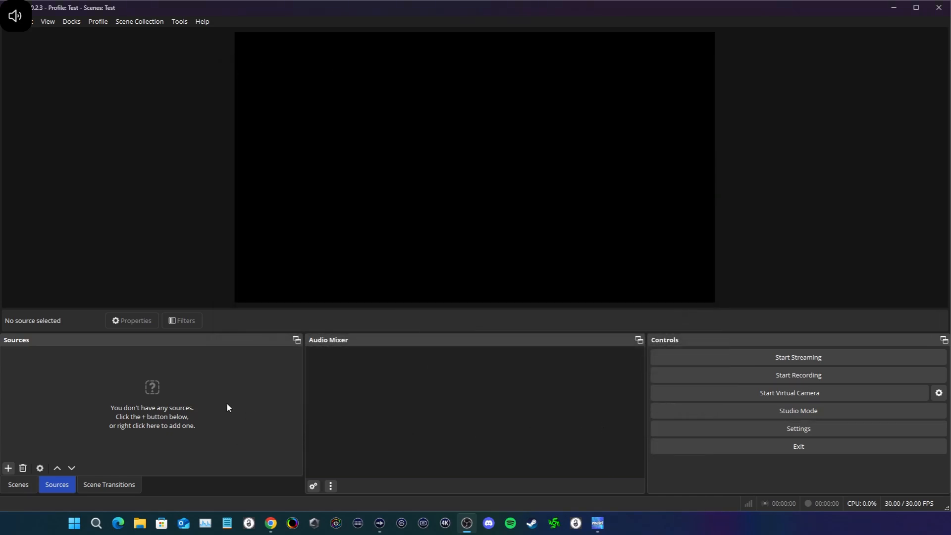
Step: Add a new Audio Input Capture source named "4k X Audio" to the scene
click(8, 468)
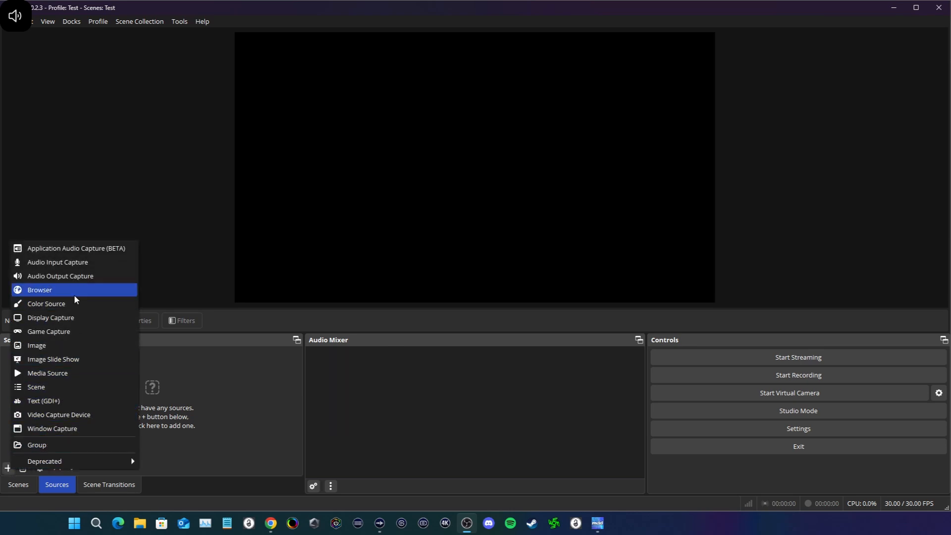
click(75, 262)
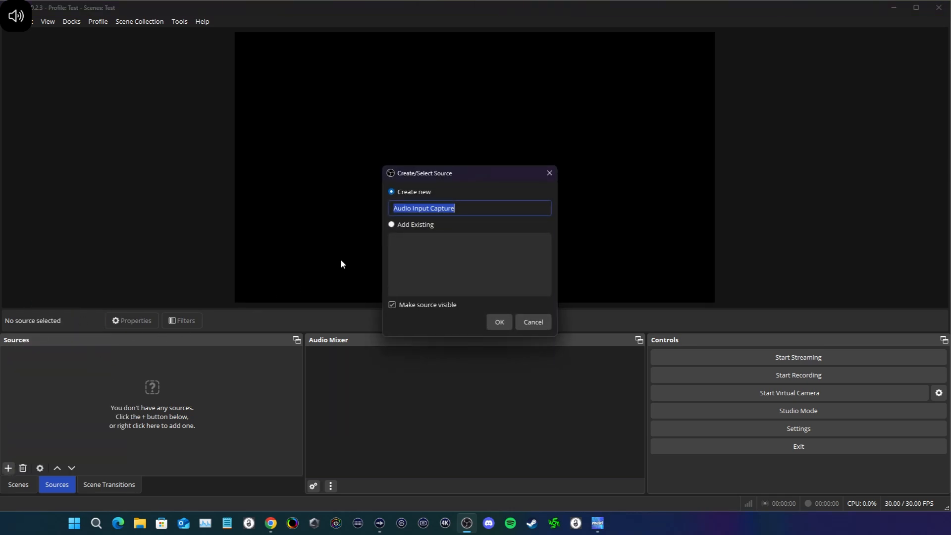
text(4k)
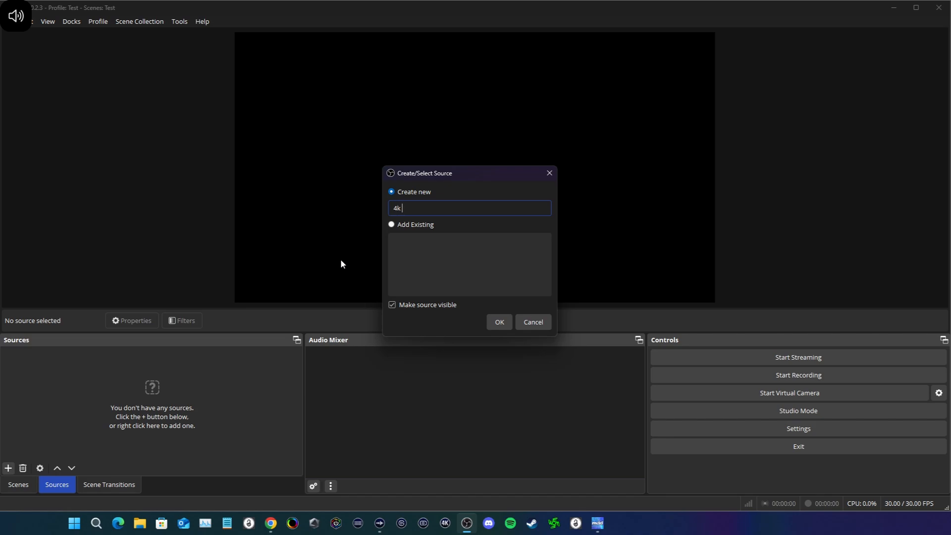
text( X Audio)
click(499, 322)
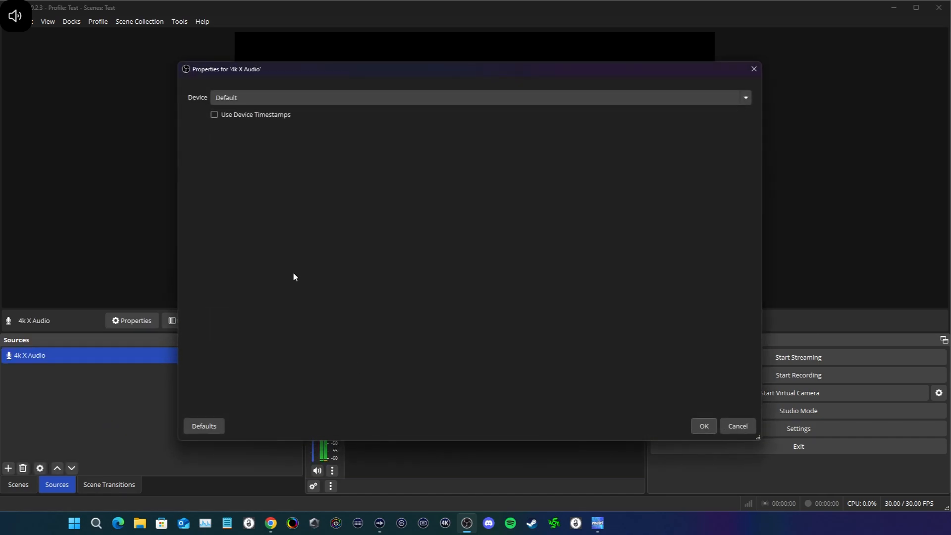
Step: Assign the Elgato 4K X device to the 4k X Audio source and confirm its properties
click(271, 98)
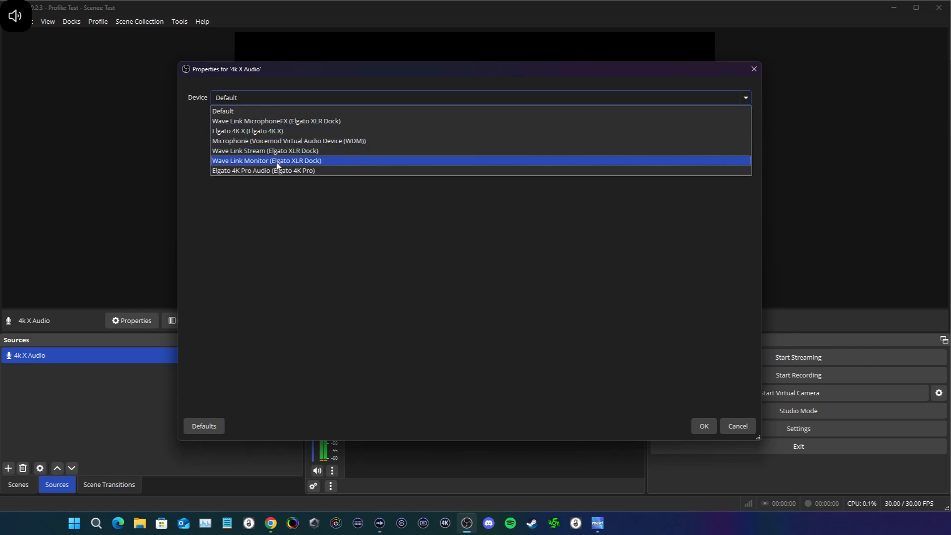
click(257, 132)
click(704, 426)
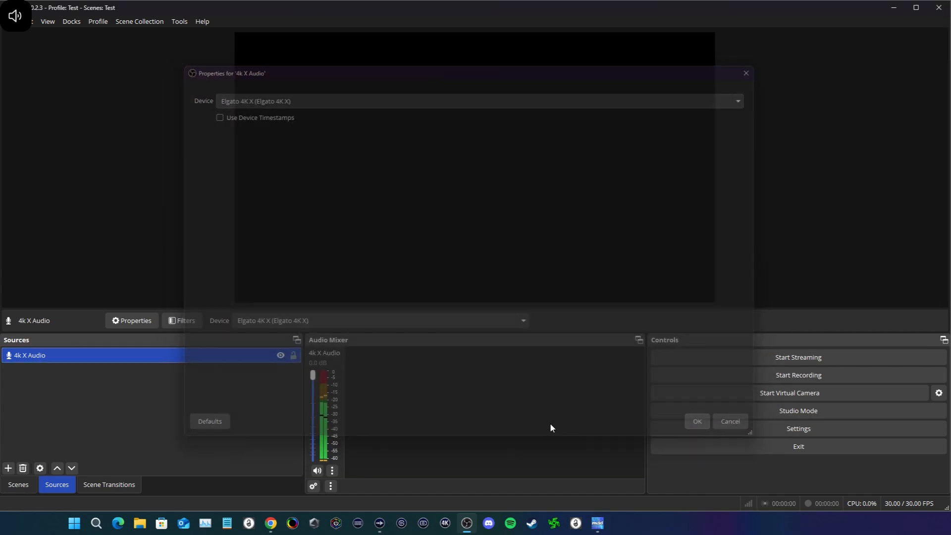
click(120, 424)
Step: Add a new Video Capture Device source named "4K X Video" to the scene
click(8, 468)
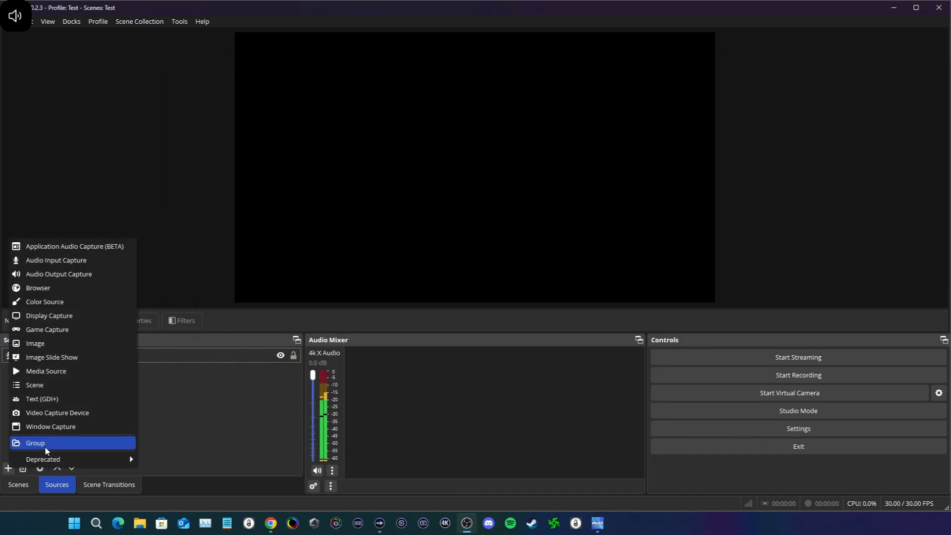
click(56, 419)
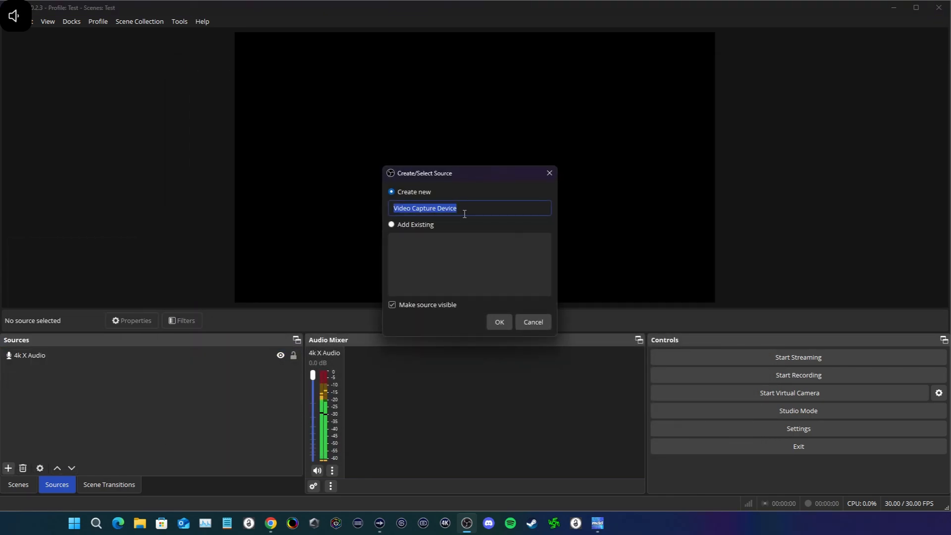
text(4K)
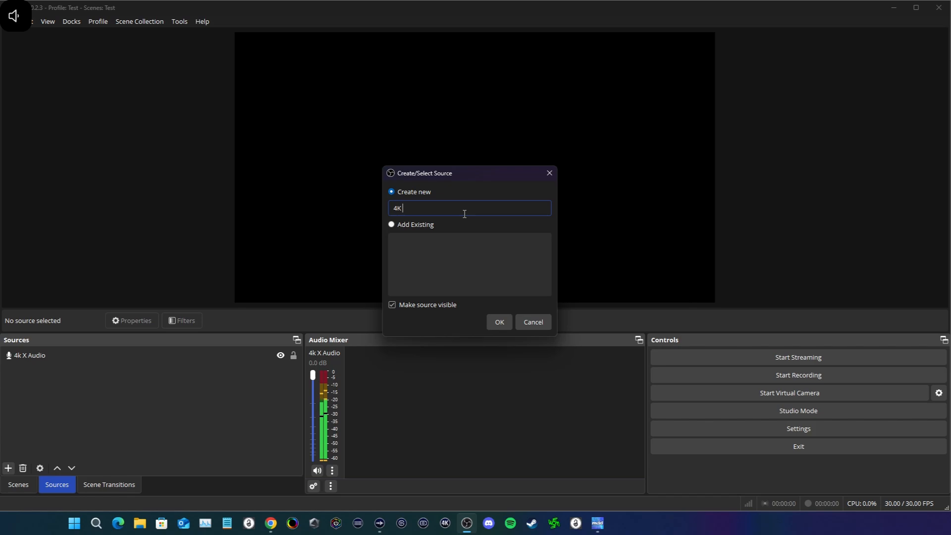
text( X Video)
click(511, 322)
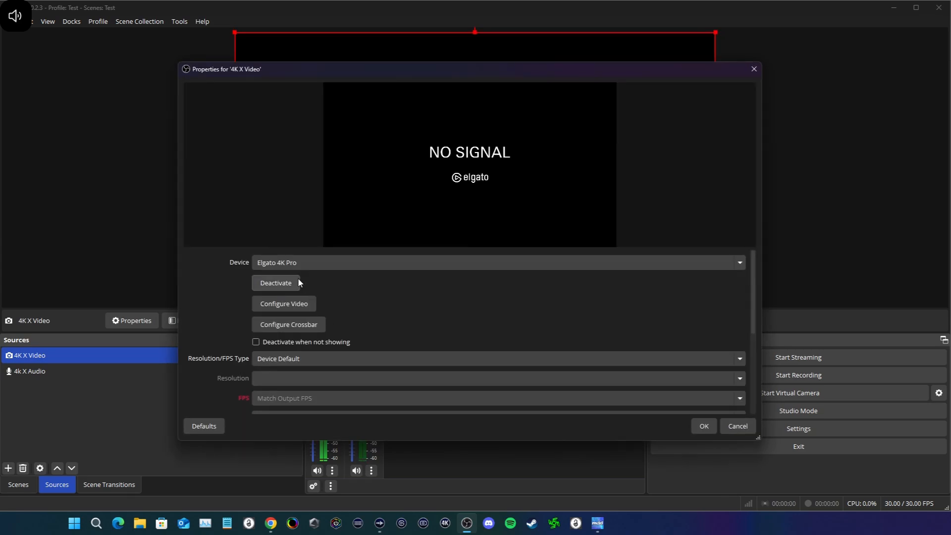
Step: Choose Elgato 4K X as the video source's device and enable Deactivate when not showing
click(292, 263)
click(298, 285)
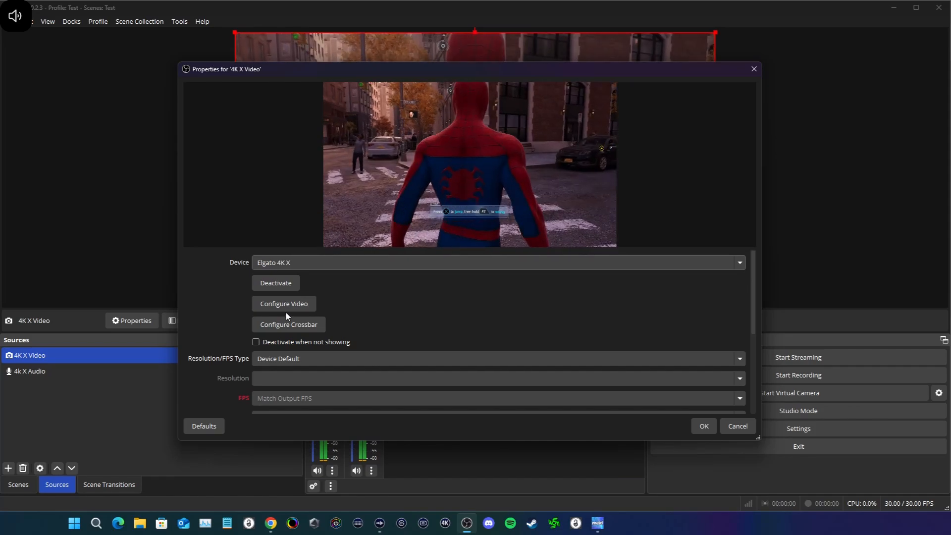
click(256, 342)
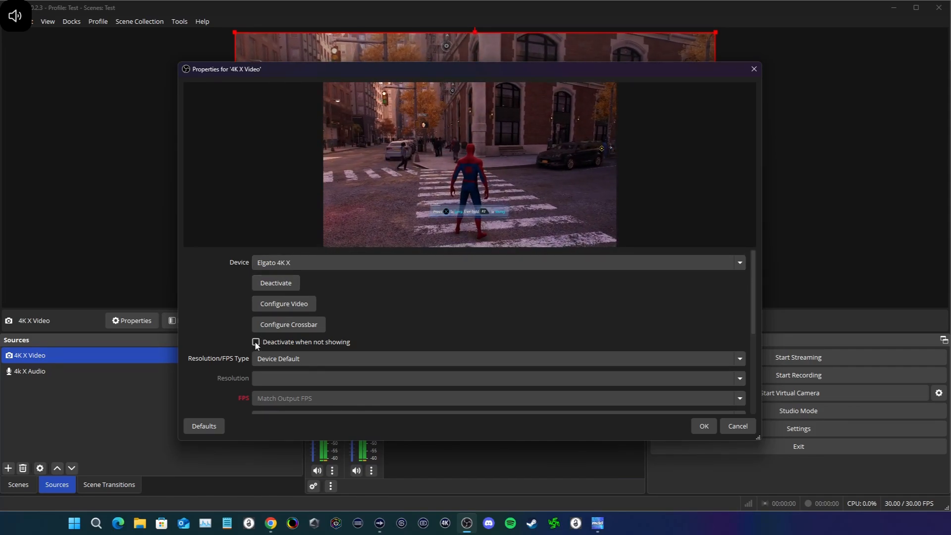
Step: Set the video source's Resolution/FPS Type to Custom with a resolution of 3840x2160
scroll(353, 329, down, 1)
click(282, 329)
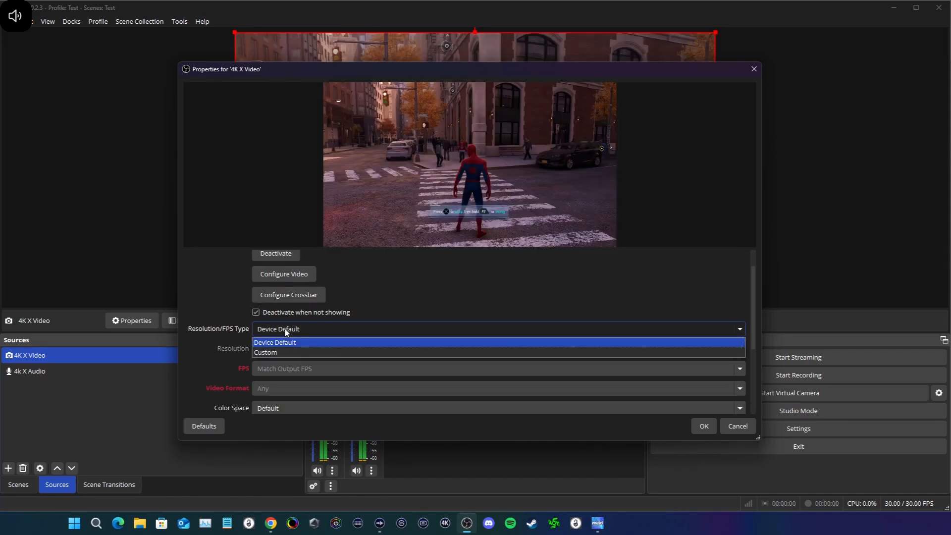
click(276, 353)
scroll(620, 331, down, 2)
click(505, 288)
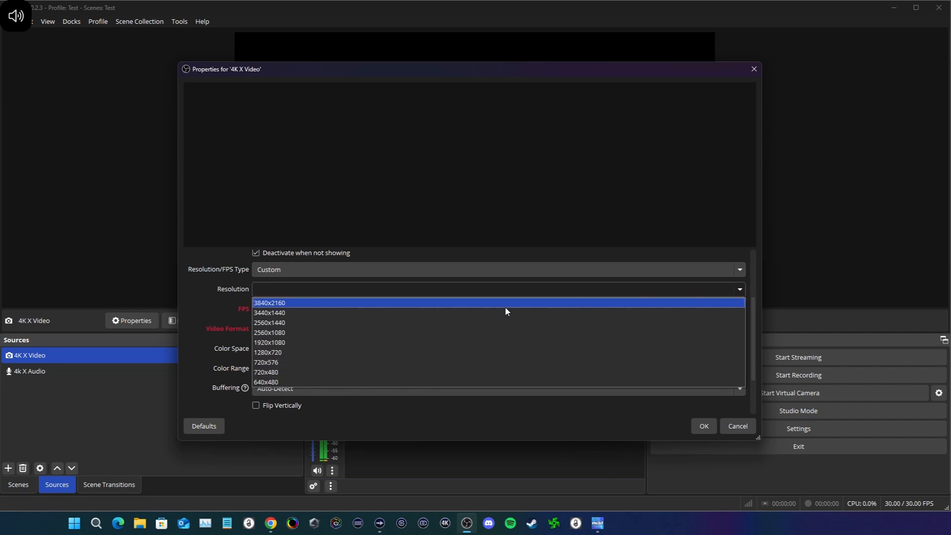
click(325, 303)
drag(325, 289, 236, 288)
key(ctrl+c)
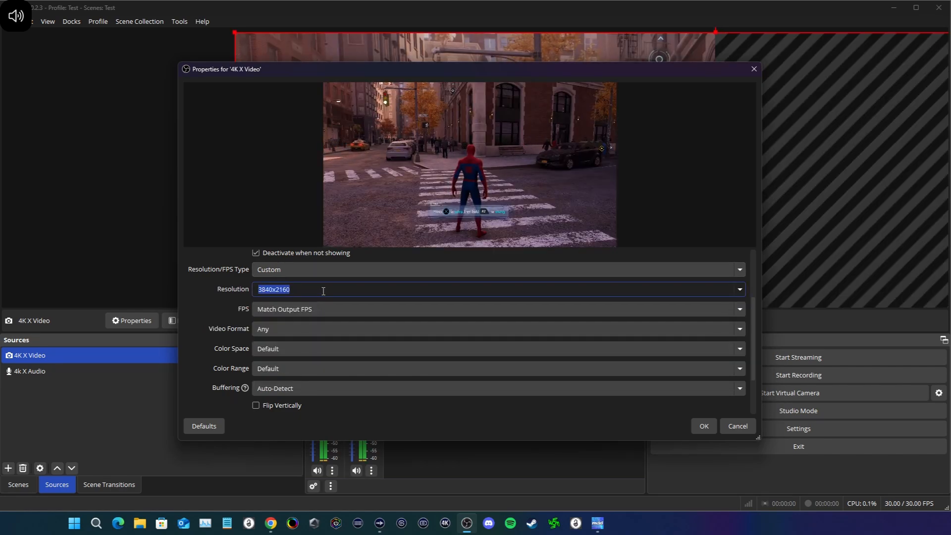
key(BackSpace)
key(ctrl+v)
click(221, 312)
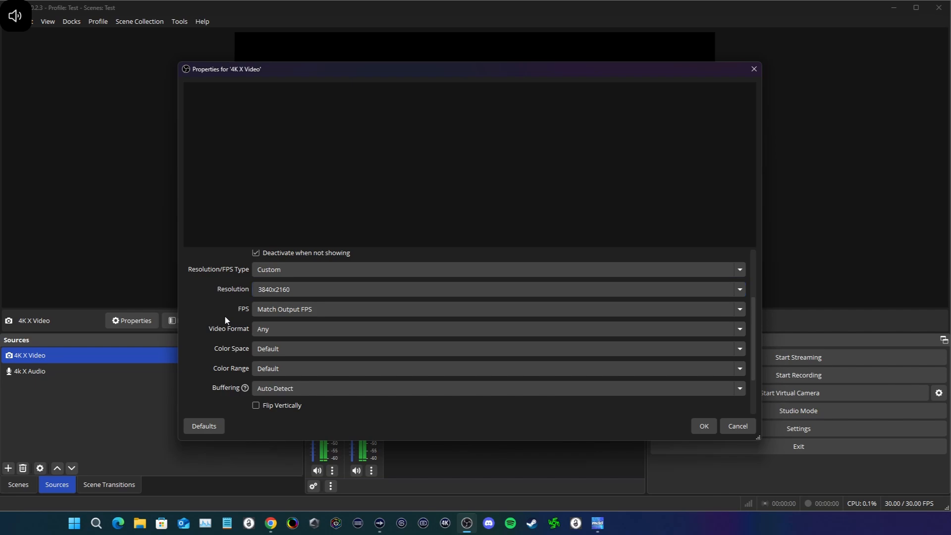
Step: Set the 4K X Video source's video format to P010, keeping FPS at Match Output FPS
scroll(233, 323, down, 1)
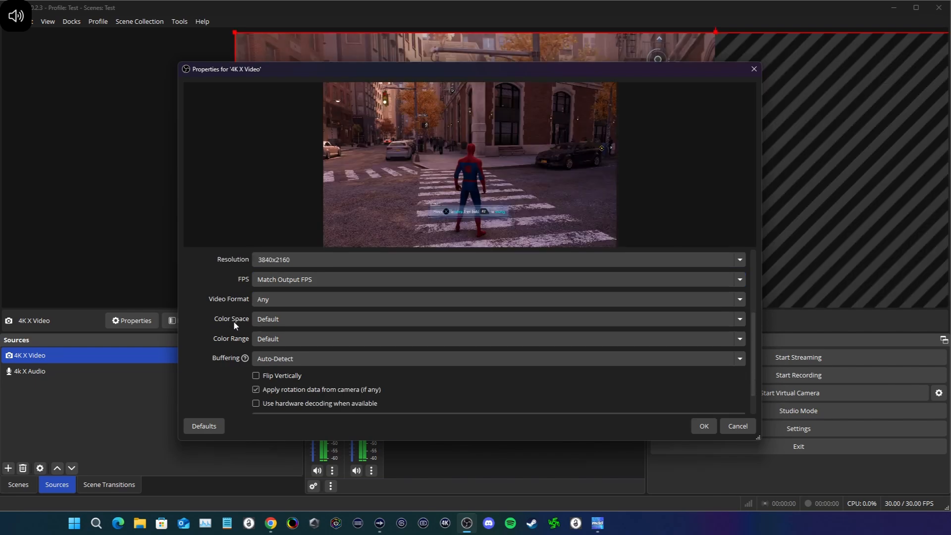
click(303, 300)
click(209, 295)
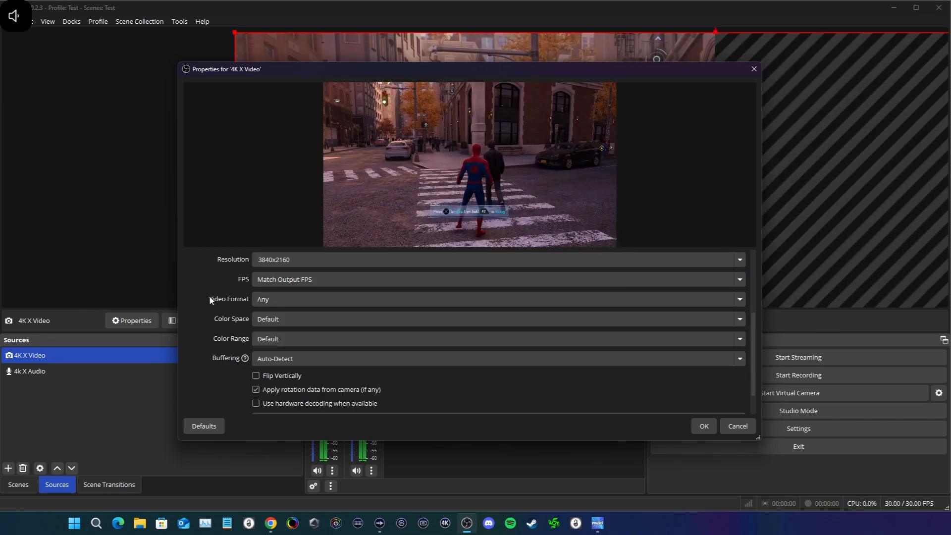
click(268, 300)
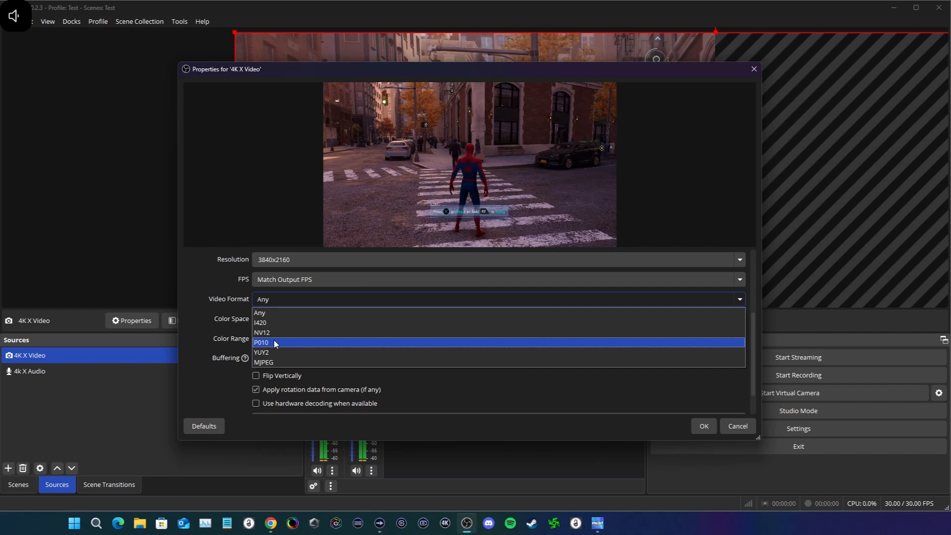
click(275, 342)
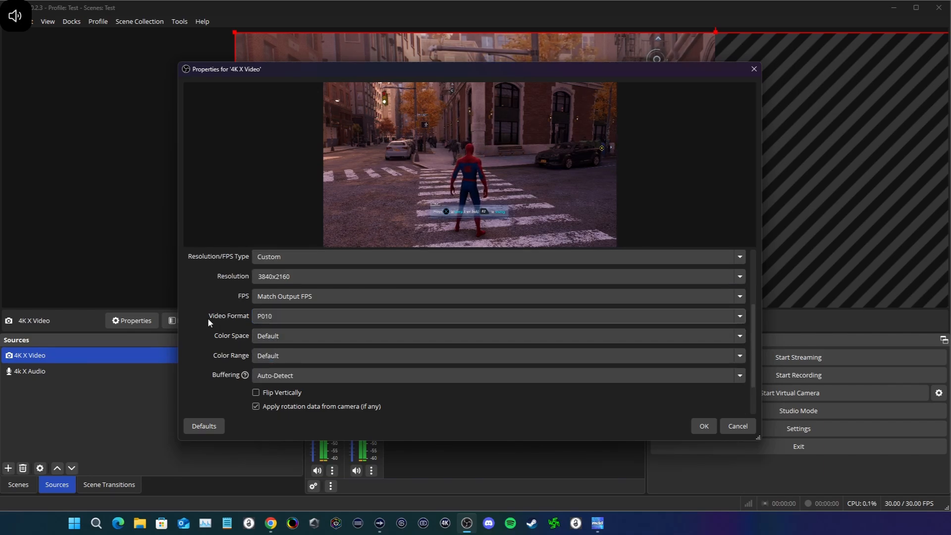
Step: Set the video source's color space to Rec. 2100 (PQ) and leave the color range at Default
click(272, 339)
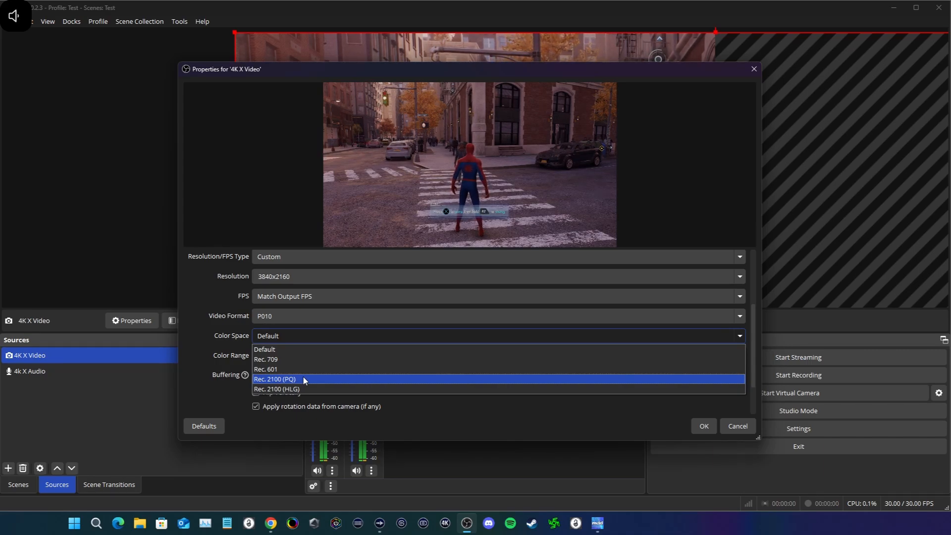
click(305, 379)
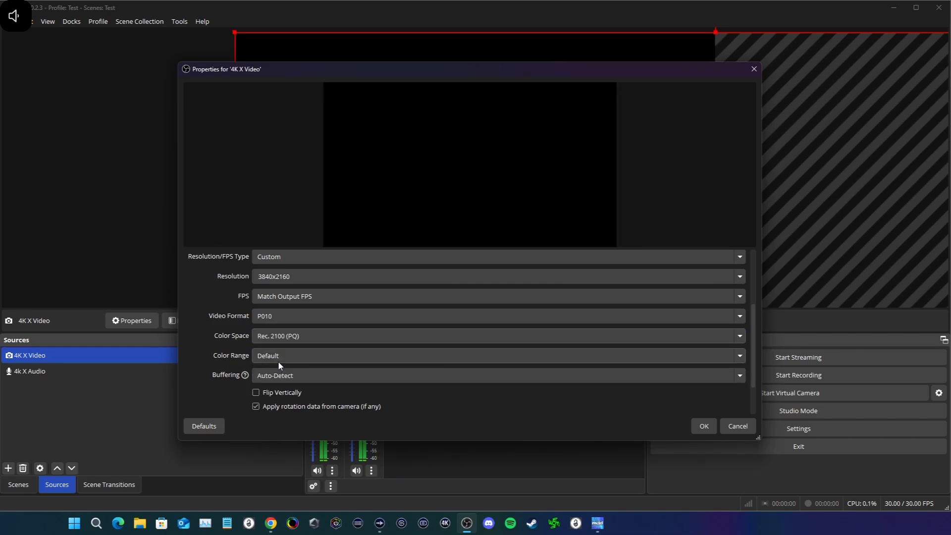
click(278, 360)
click(221, 360)
scroll(222, 360, down, 1)
scroll(221, 360, down, 1)
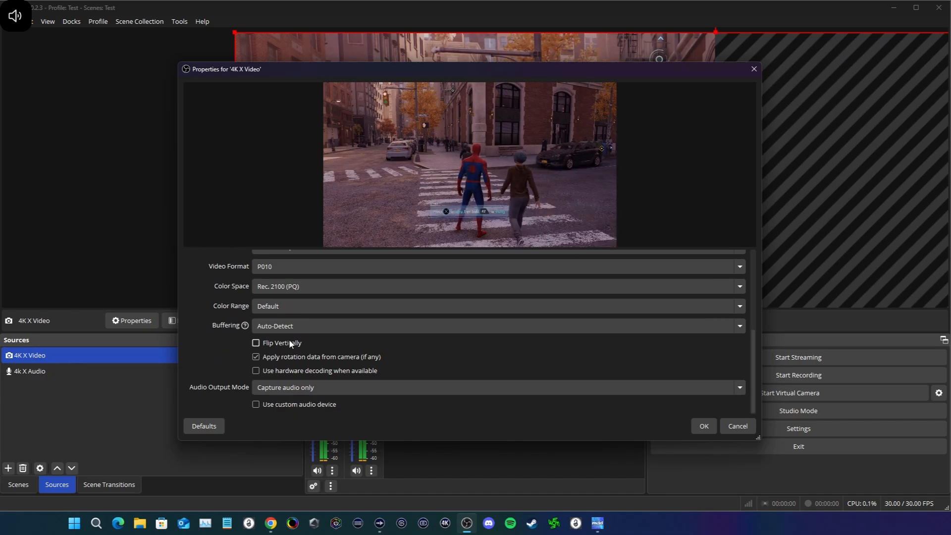
Step: Disable buffering for the 4K X Video source and confirm its properties
click(288, 326)
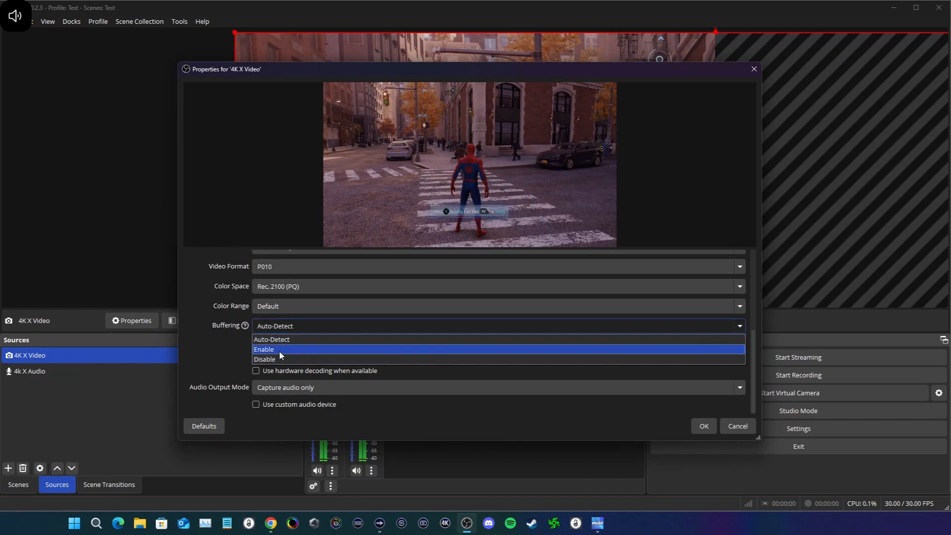
click(297, 359)
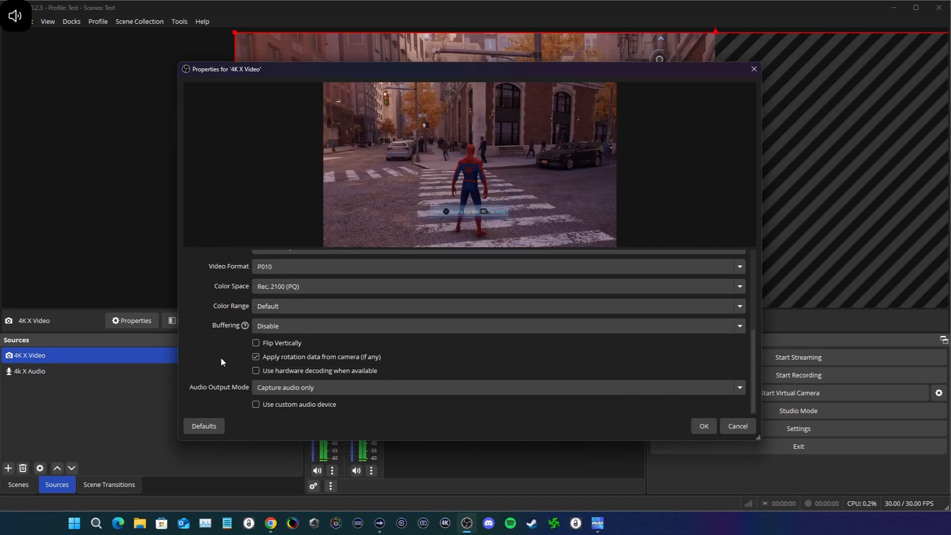
click(704, 426)
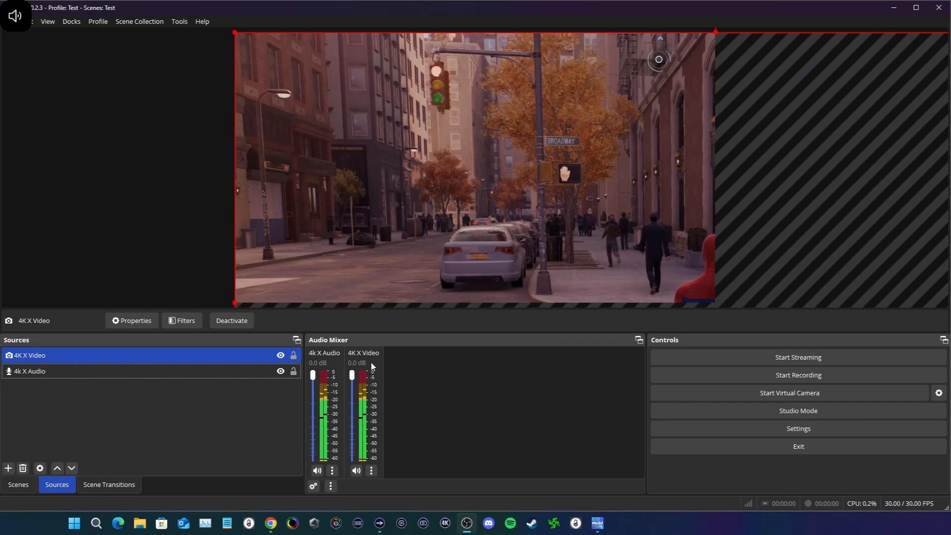
Step: Mute the 4K X Video channel and hide it from the audio mixer
click(356, 471)
right_click(361, 394)
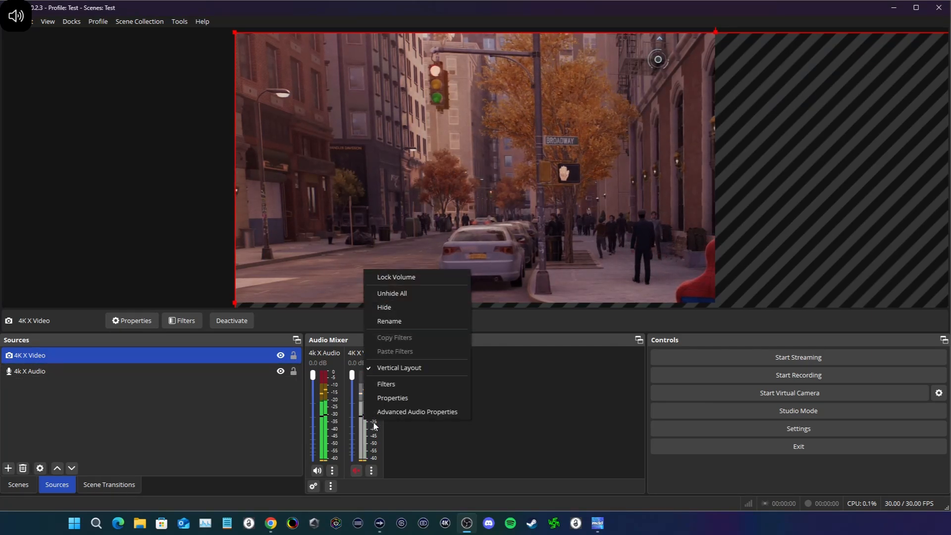
click(402, 320)
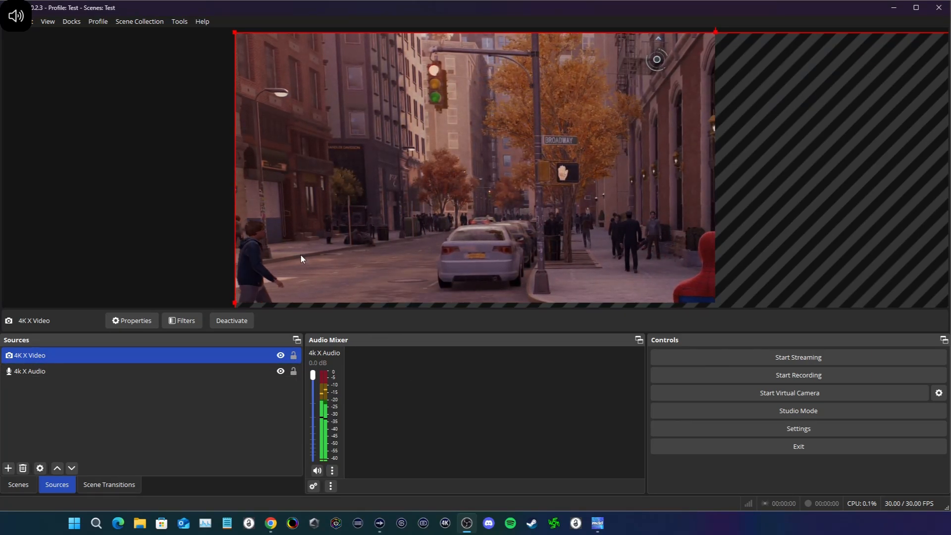
Step: Set both the base canvas and output resolutions to 3840x2160 in the video settings
click(739, 430)
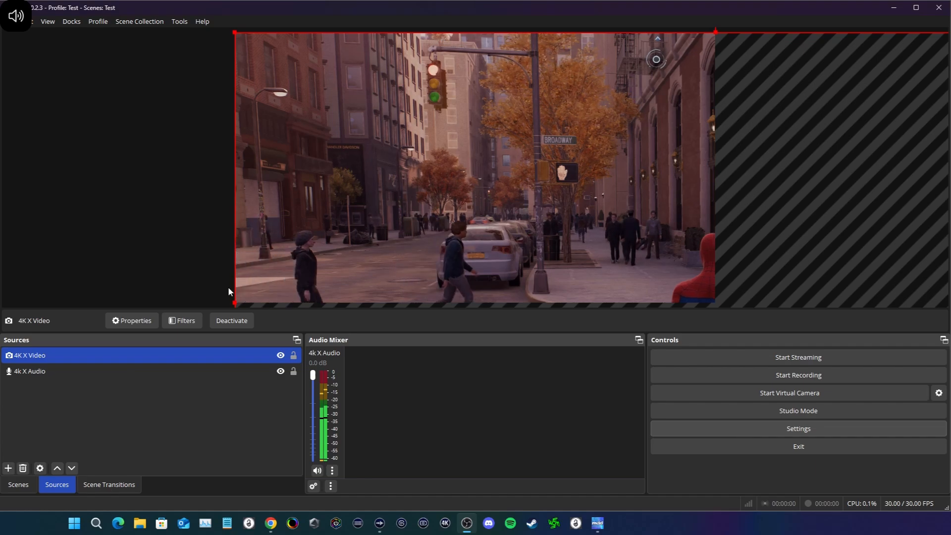
click(265, 227)
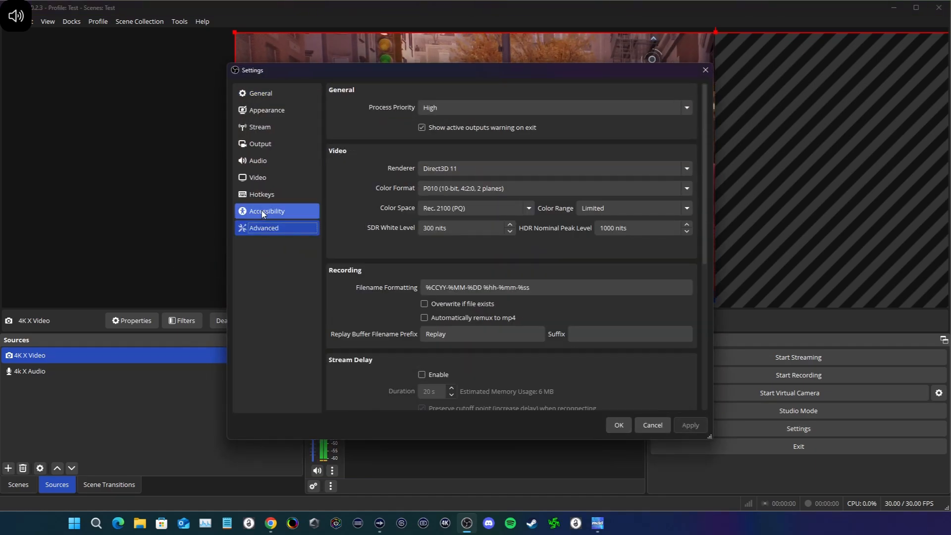
click(261, 177)
double_click(481, 110)
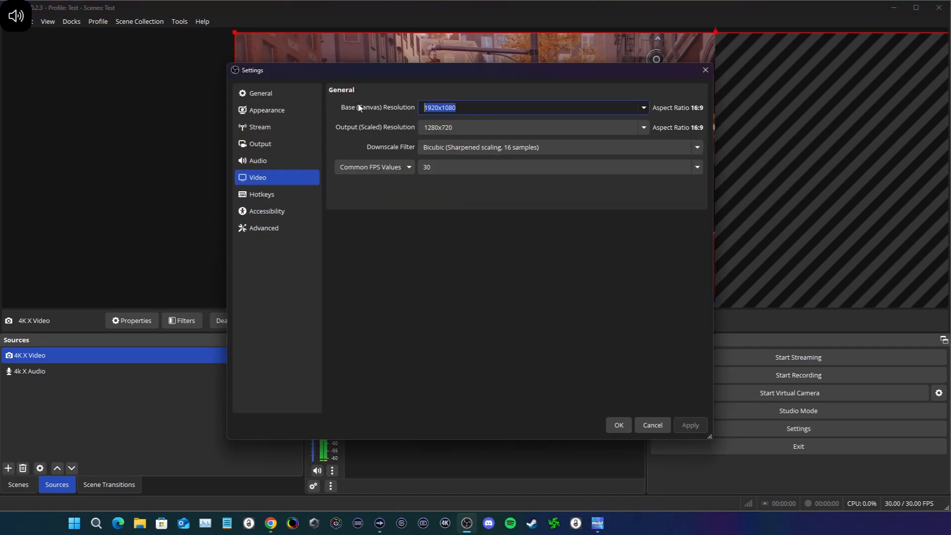
double_click(470, 126)
text(3840x2160)
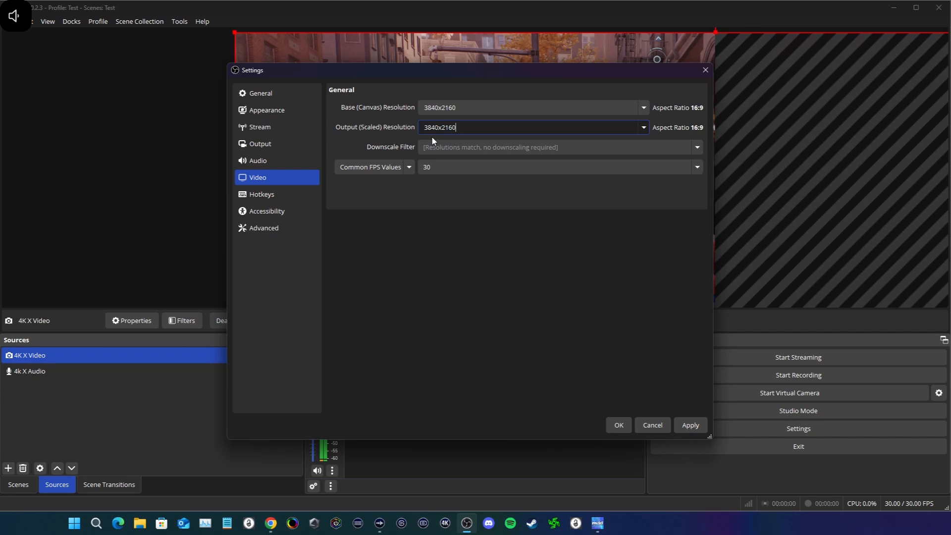
Step: Set the common FPS value to 60, apply the video settings and close the dialog
click(420, 169)
click(449, 271)
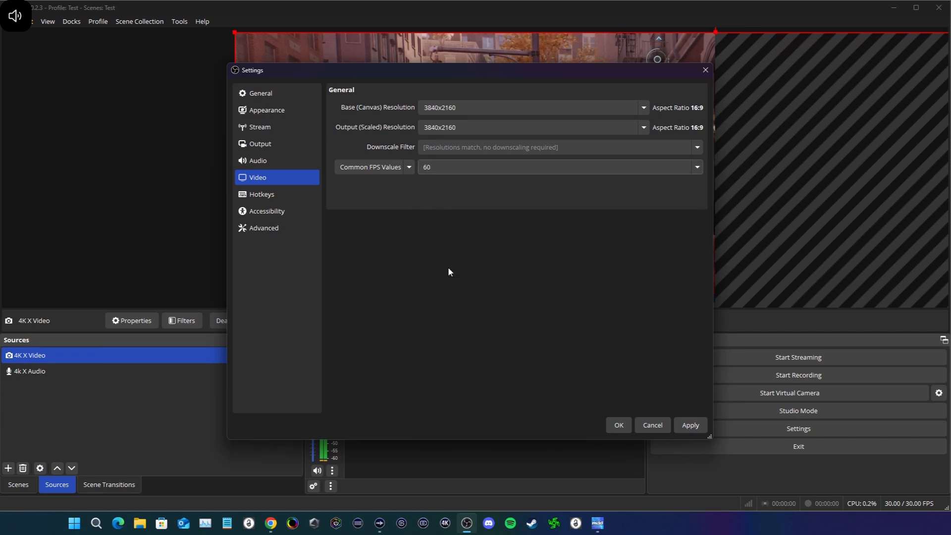
click(690, 426)
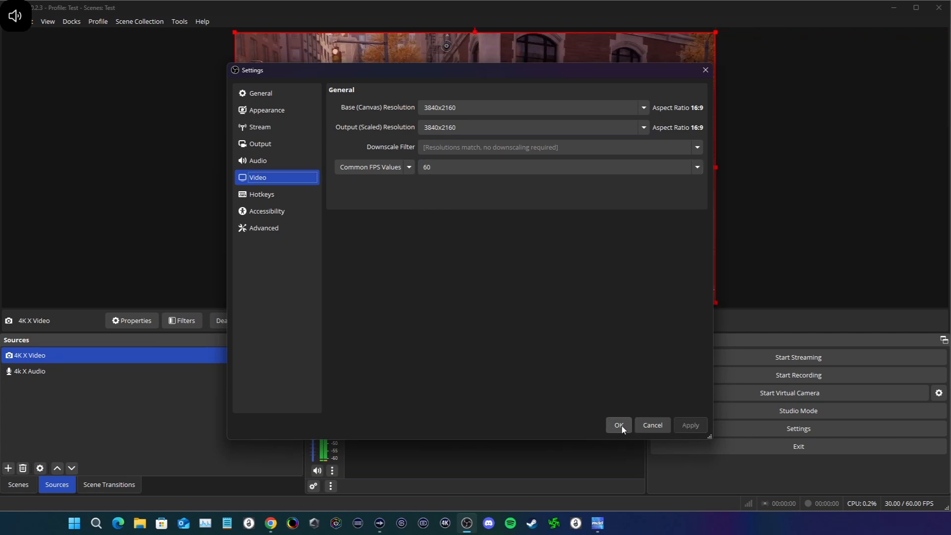
click(620, 426)
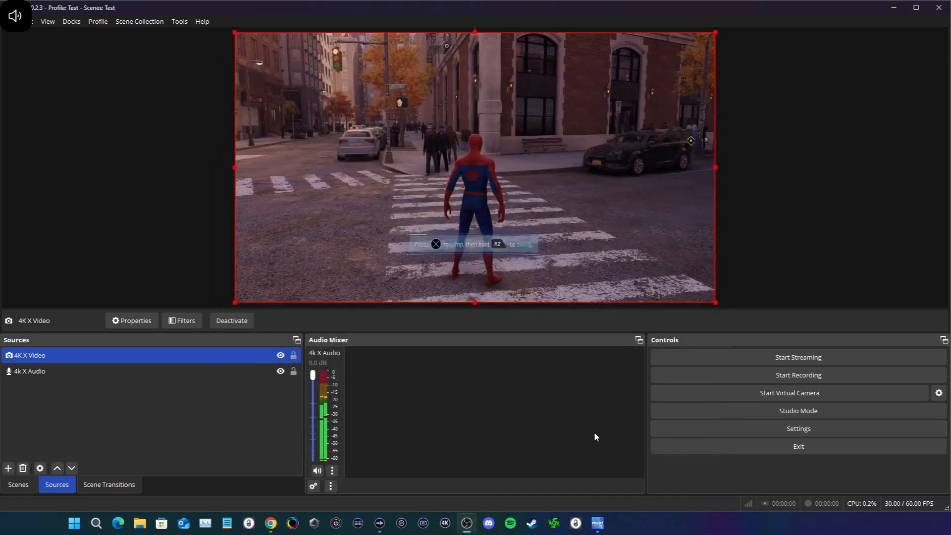
Step: Lock the 4k X Audio and 4K X Video sources and clear the source selection
click(293, 371)
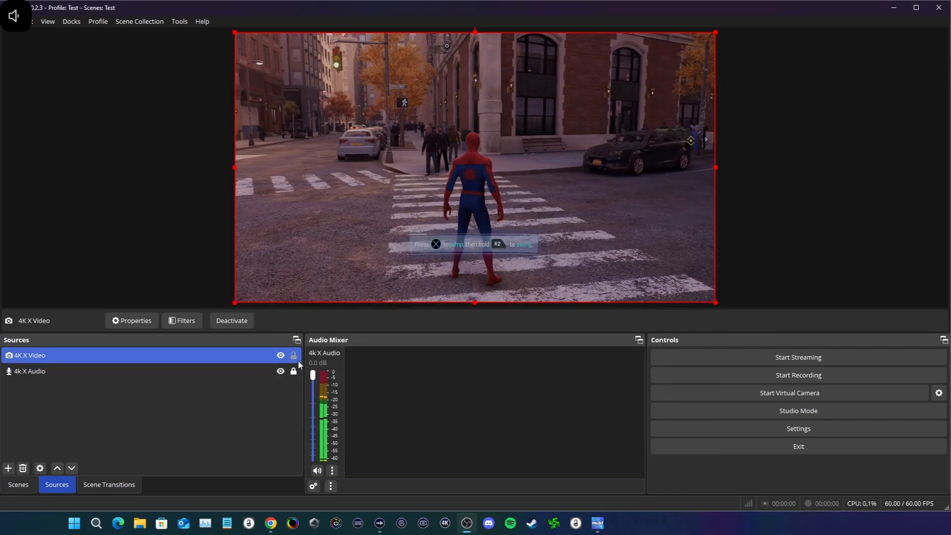
click(294, 356)
click(278, 419)
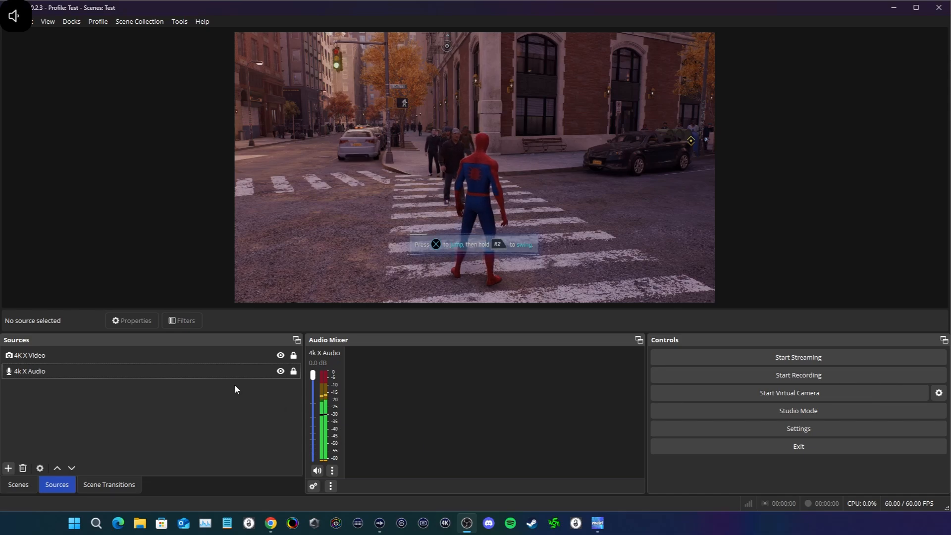
Step: Hide the 4K X Video source in the scene
click(279, 368)
click(203, 355)
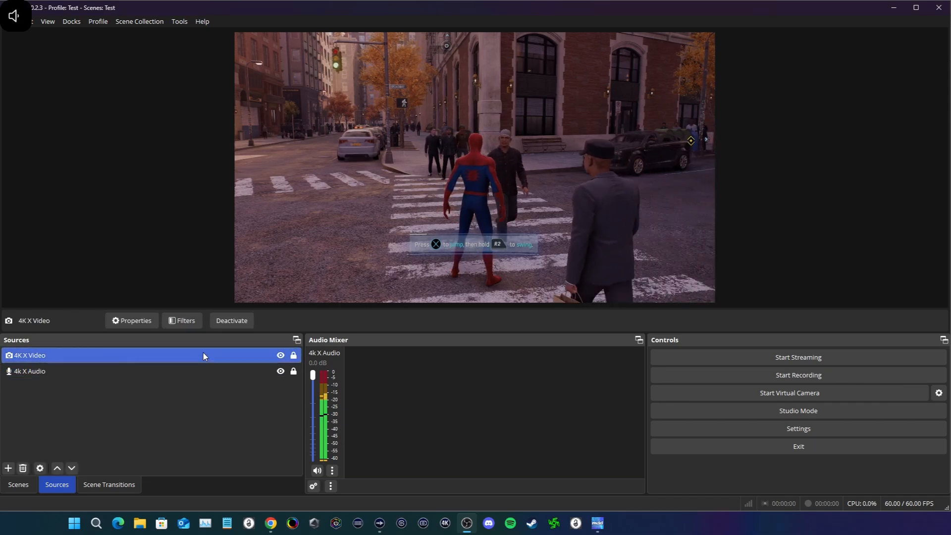
click(281, 355)
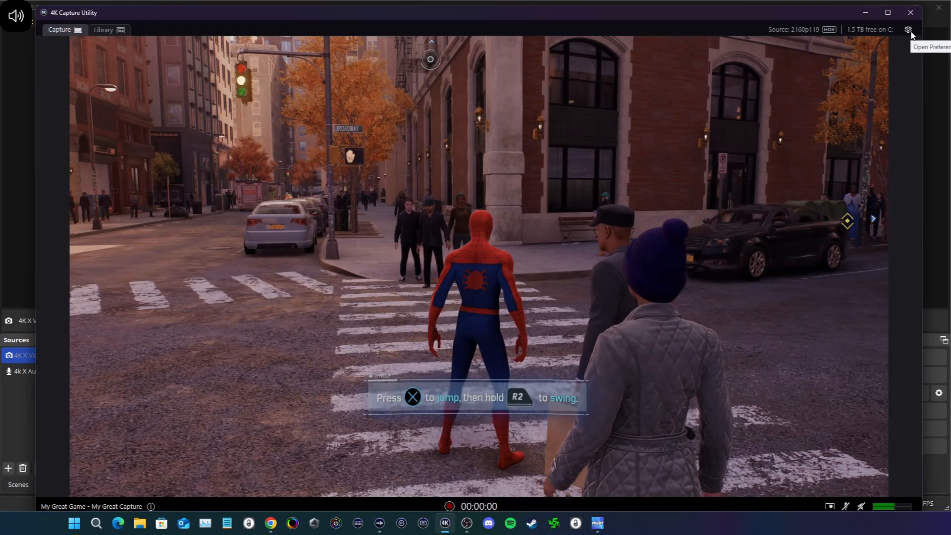
Step: In 4K Capture Utility, turn off both HDR tonemapping options for the Elgato 4K X, confirm the preferences and close the utility
click(908, 29)
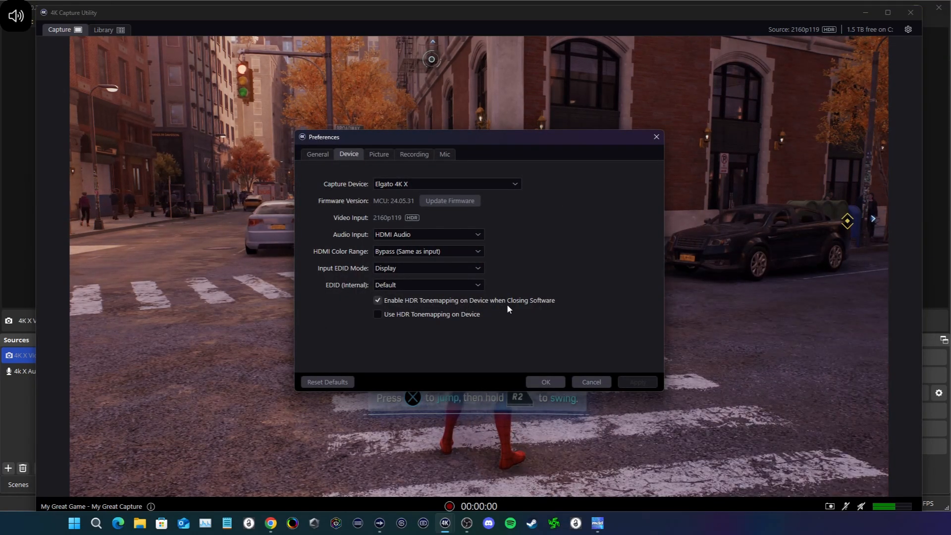
click(444, 316)
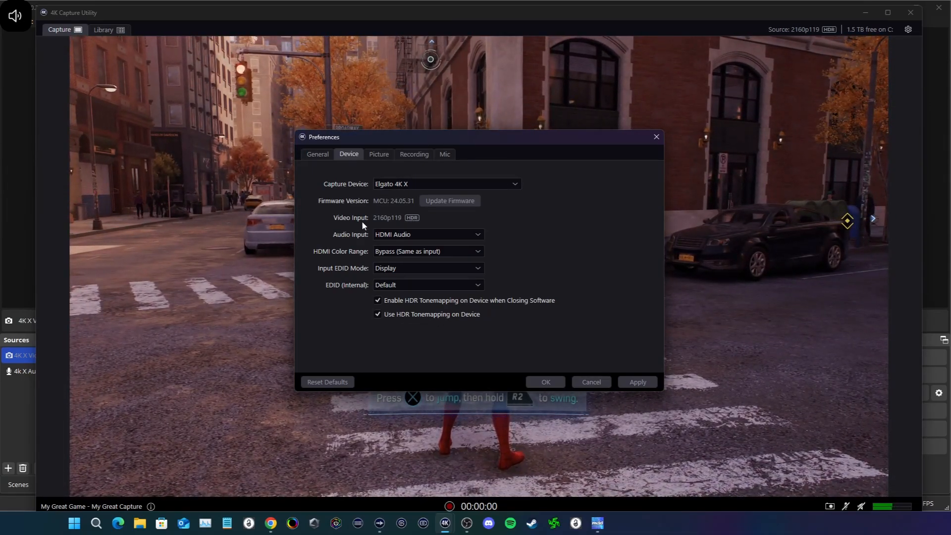
click(396, 314)
click(396, 301)
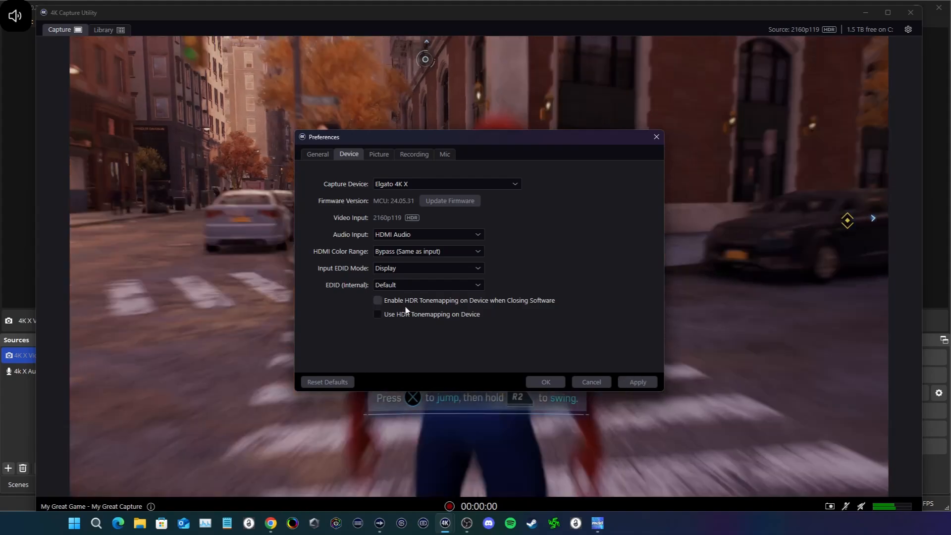
click(547, 382)
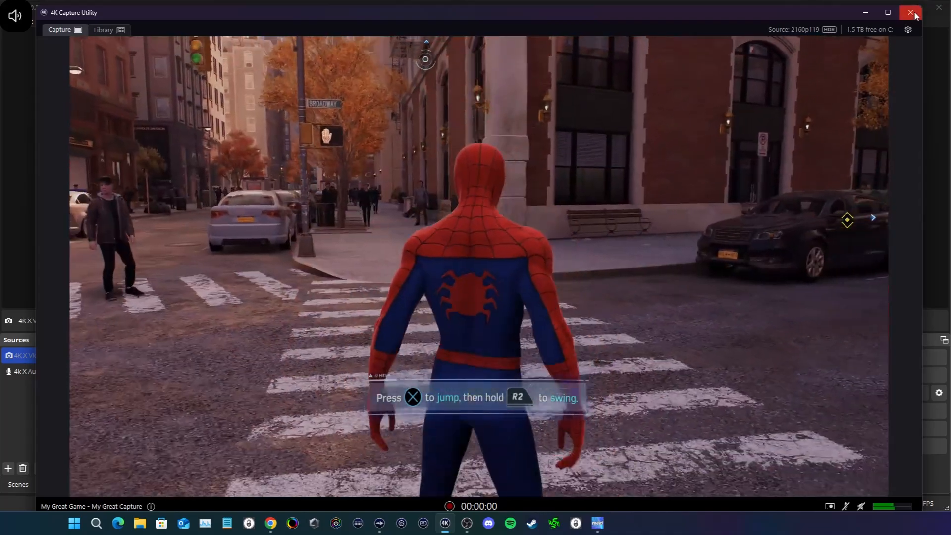
click(914, 13)
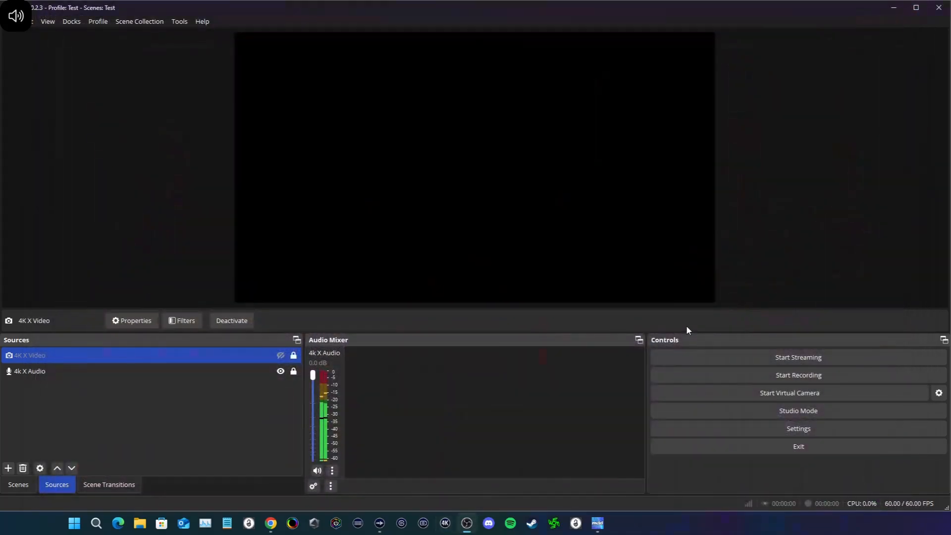
Step: Reopen 4K Capture Utility, enable HDR tonemapping on the device both during use and when closing the software, confirm and close the utility
click(444, 525)
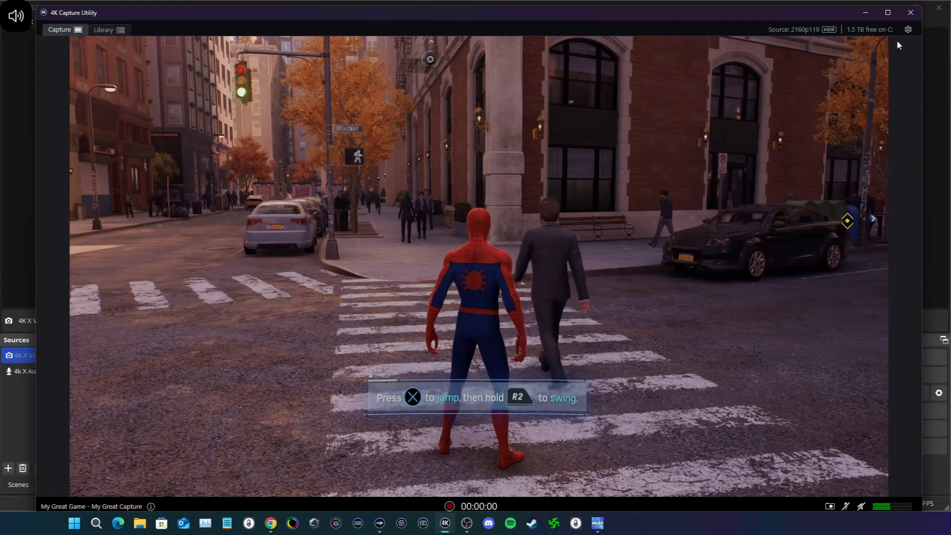
click(908, 30)
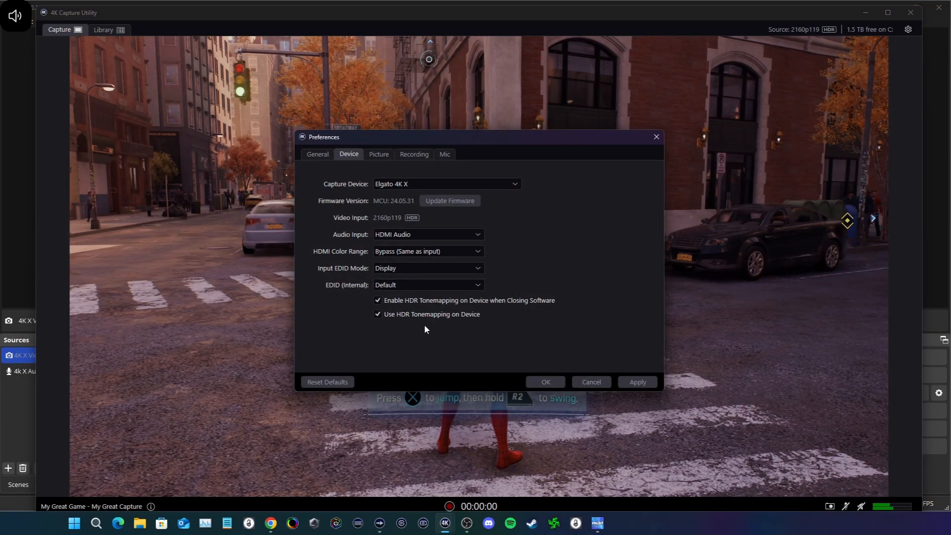
click(546, 382)
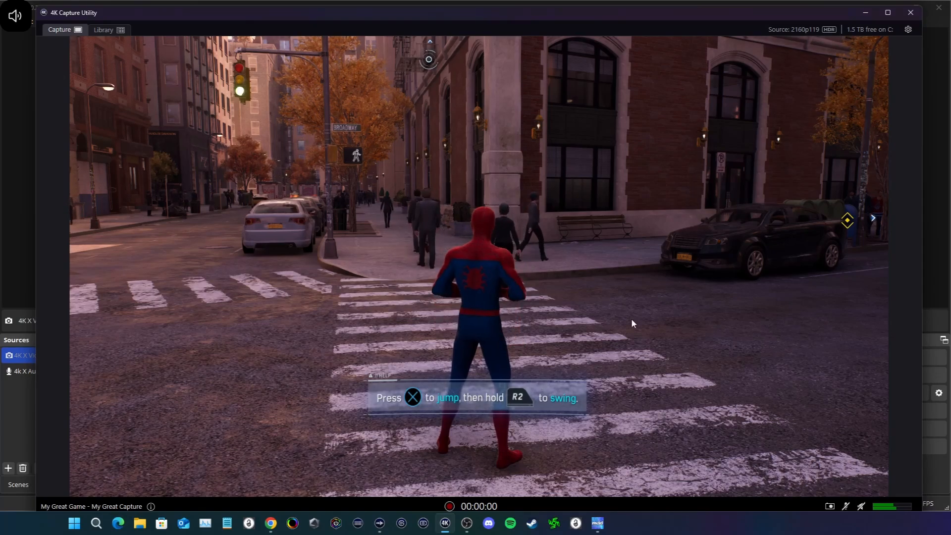
click(911, 12)
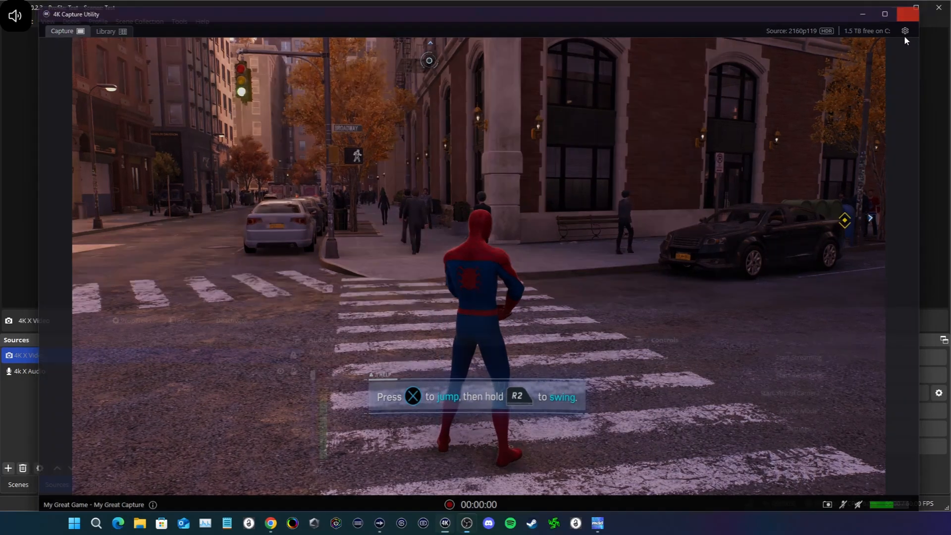
Step: Back in OBS Studio, make the 4K X Video source visible again and clear the selection
click(281, 355)
click(230, 418)
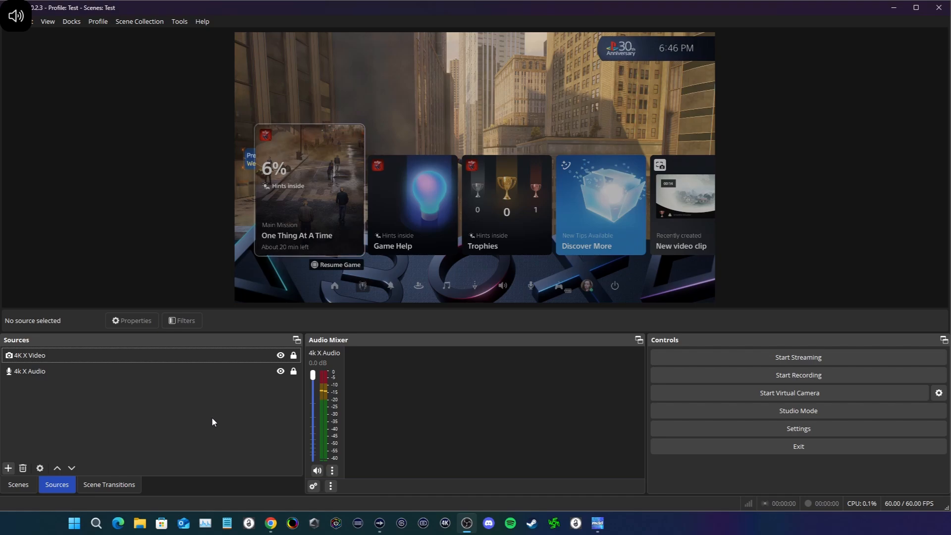
Step: Set the video encoder in the recording output settings to NVIDIA NVENC AV1
click(758, 431)
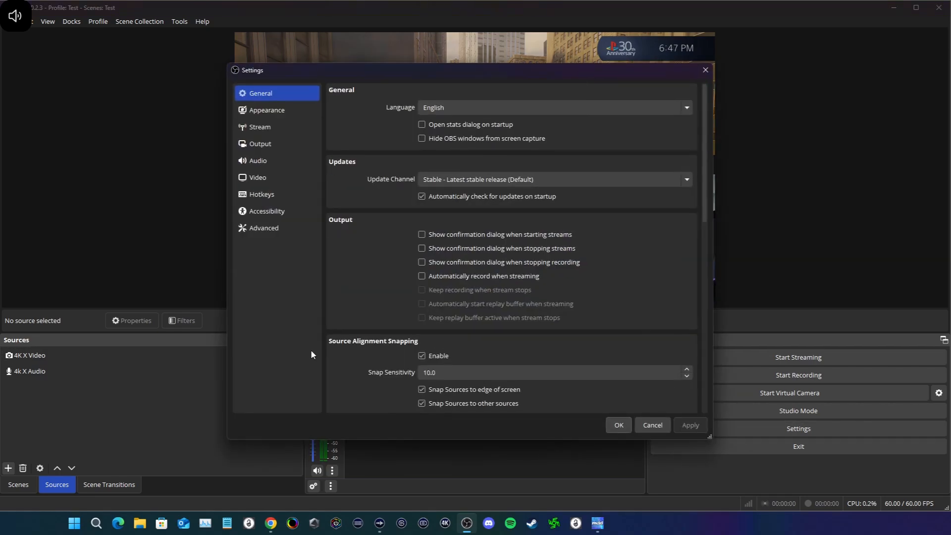
click(270, 142)
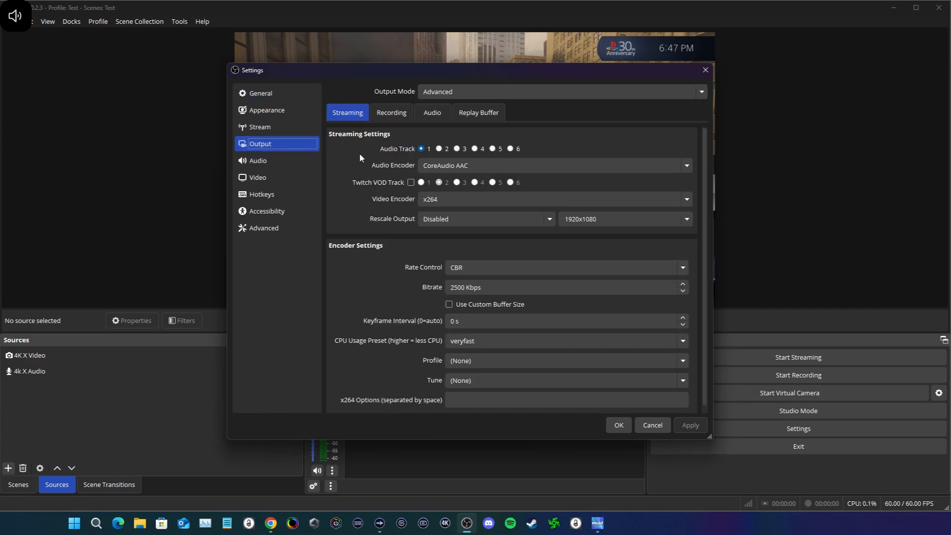
click(389, 115)
click(473, 228)
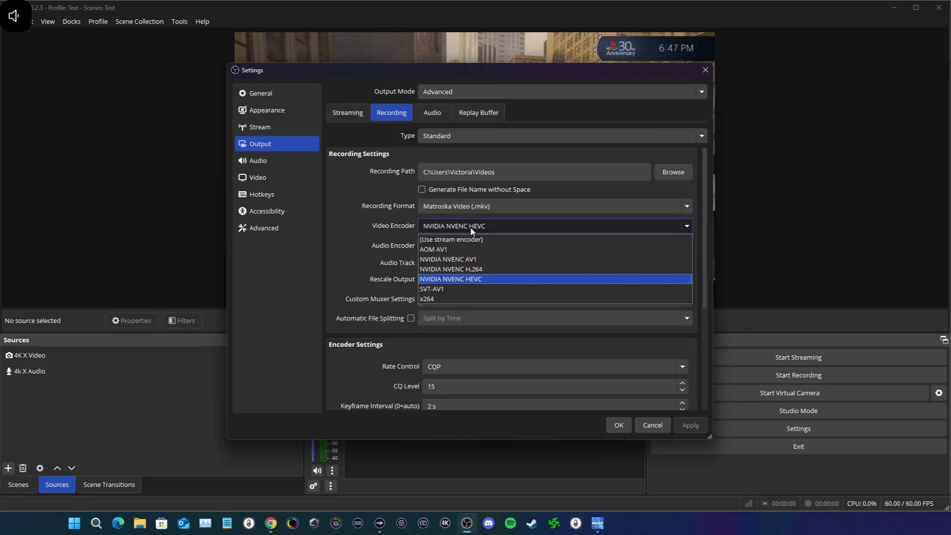
click(466, 261)
Step: Set the recording encoder's rate control to CQP, the CQ level to 15 and the keyframe interval to 2 s
scroll(364, 258, down, 3)
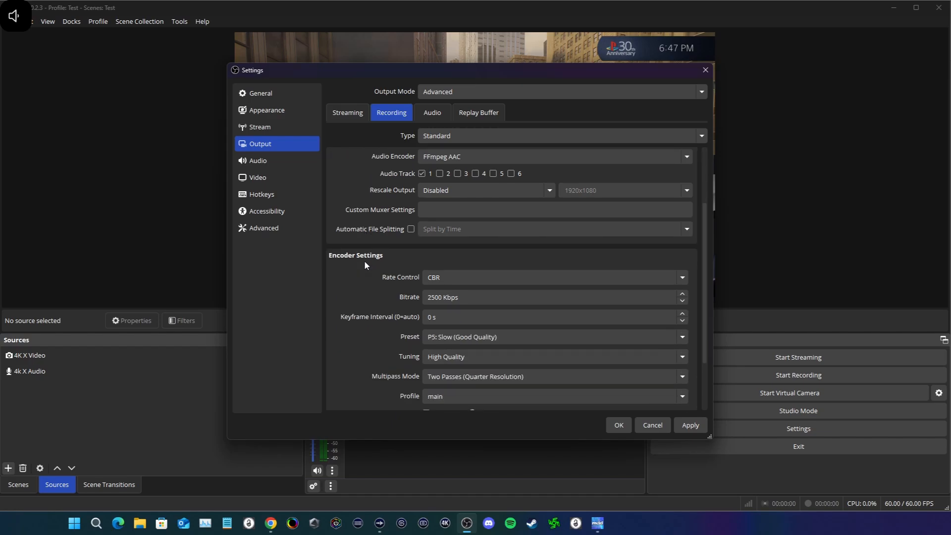
click(435, 277)
click(430, 301)
scroll(376, 302, down, 2)
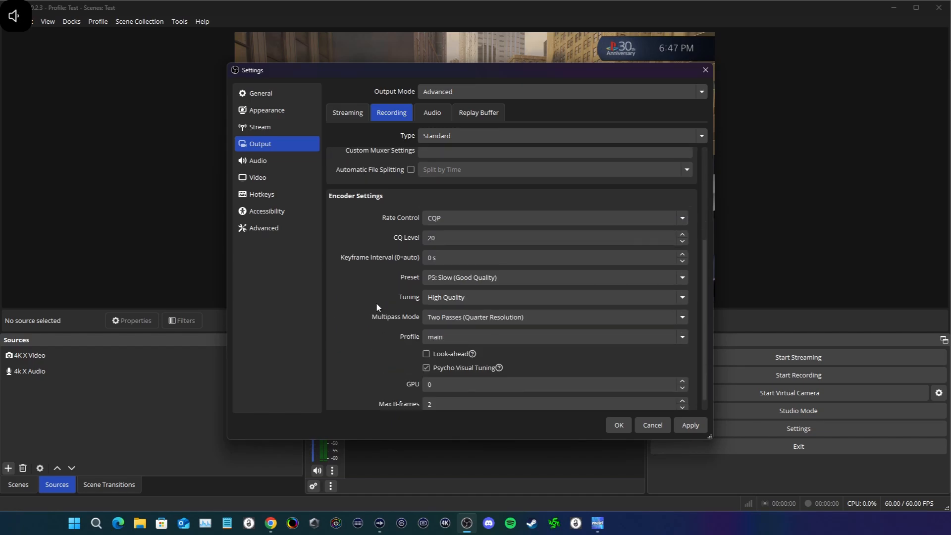
drag(449, 238, 379, 239)
text(15)
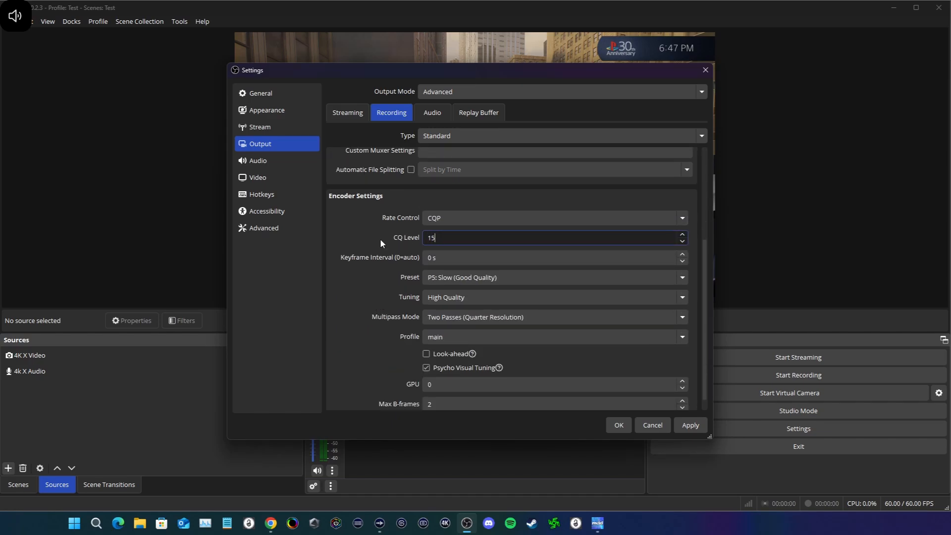
click(429, 257)
key(BackSpace)
text(2)
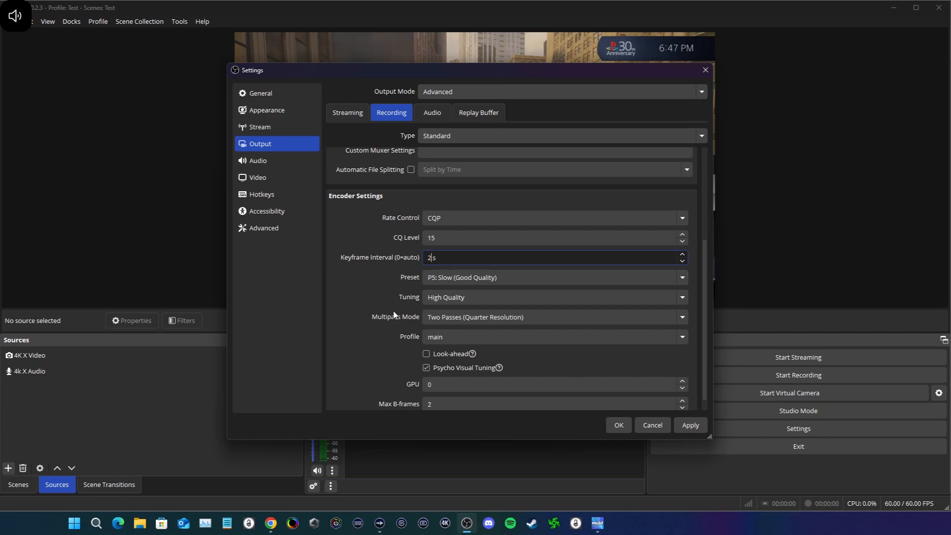
Step: Keep the recording encoder's profile at main, enable Look-ahead and set Max B-frames to 4
click(456, 335)
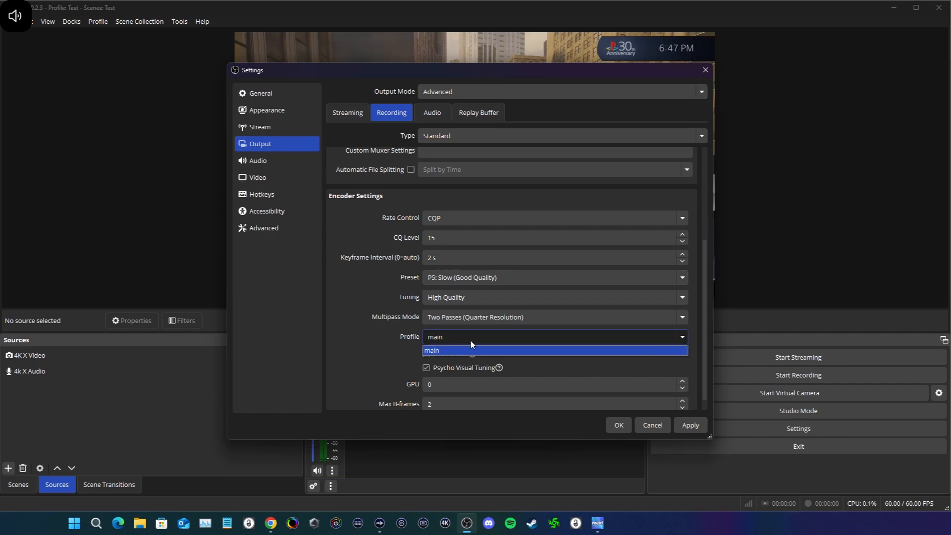
click(453, 348)
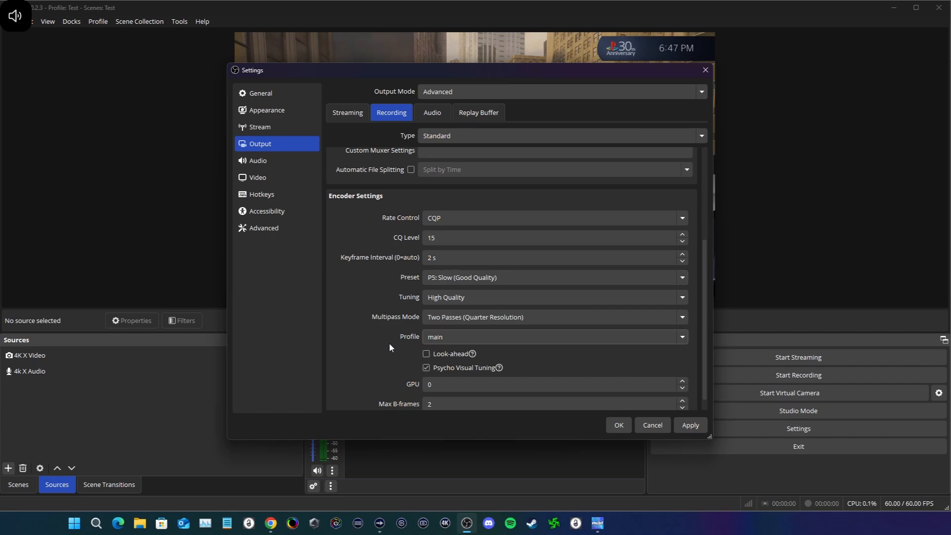
scroll(376, 367, down, 1)
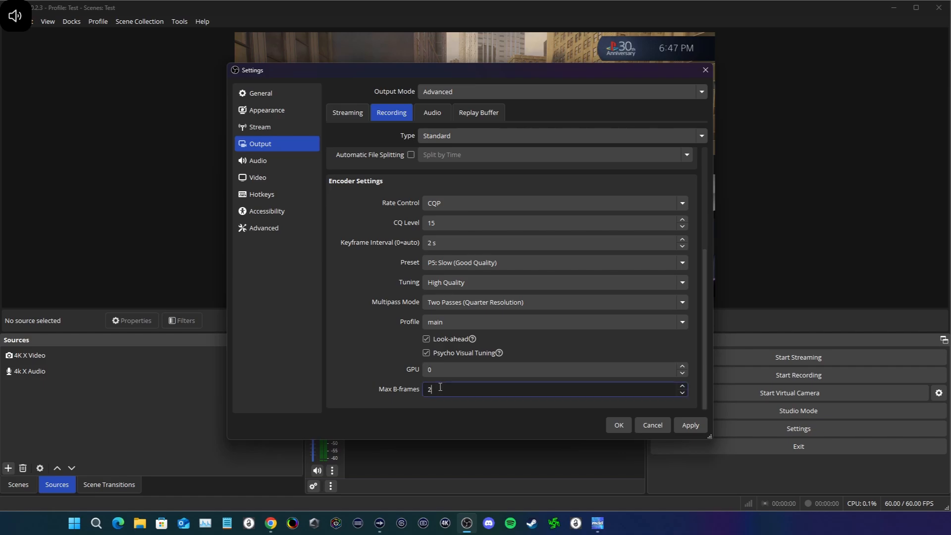
drag(441, 387, 392, 382)
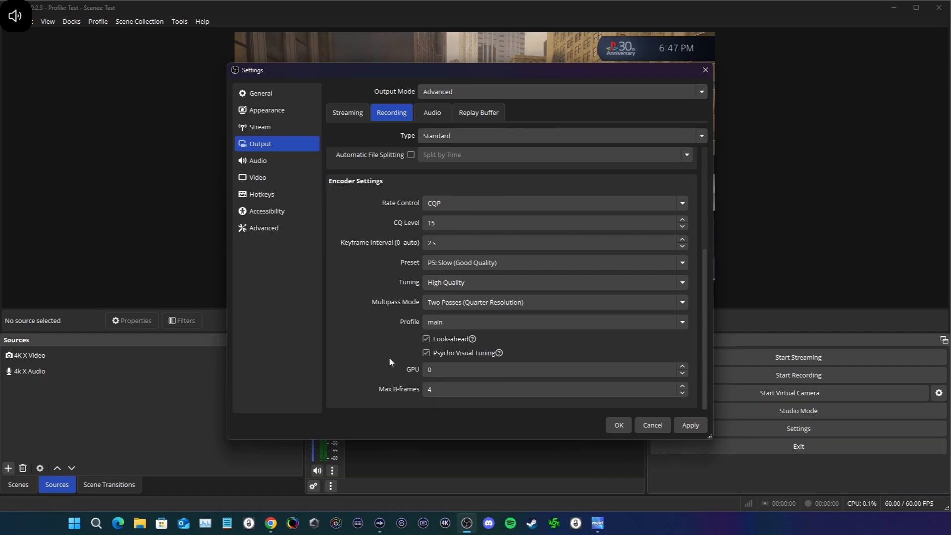
Step: Keep NVIDIA NVENC AV1 as the recording video encoder, apply the output settings and close the dialog
scroll(389, 357, up, 5)
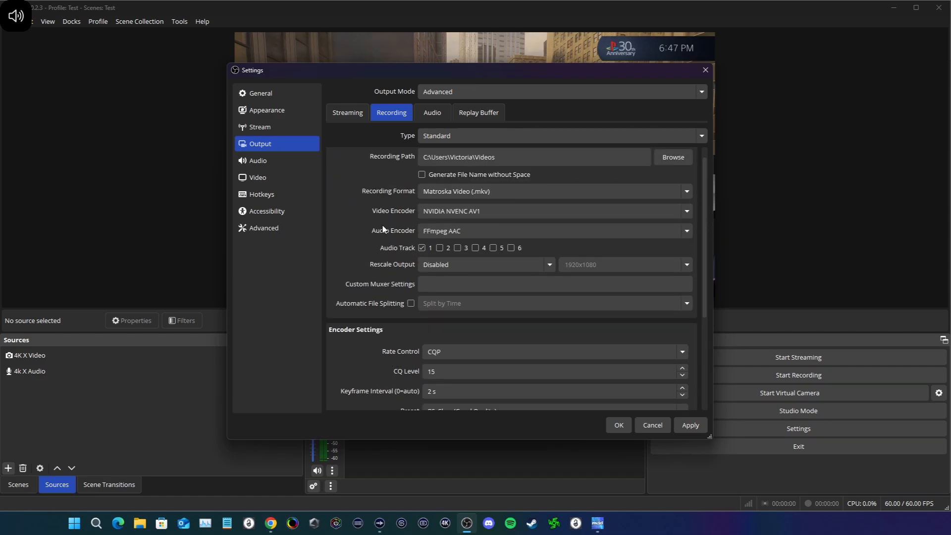
click(458, 212)
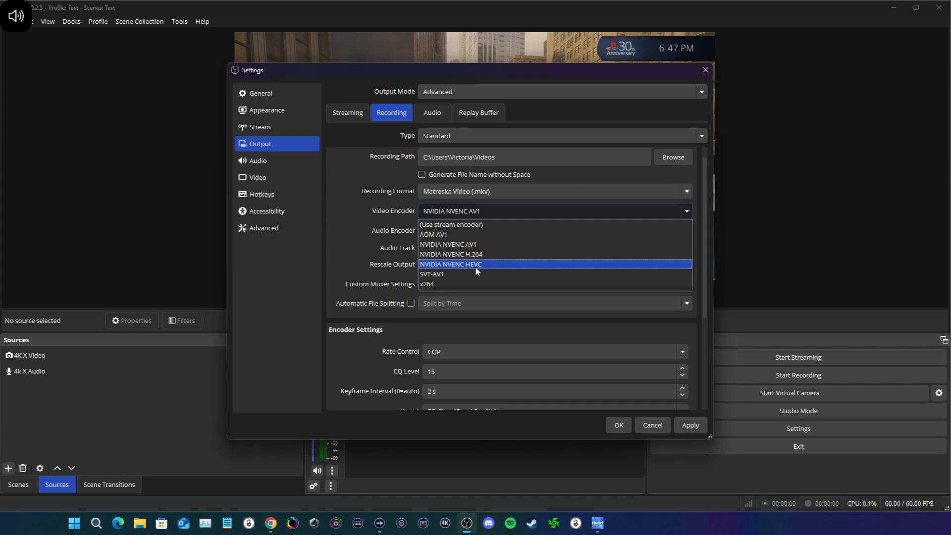
click(444, 244)
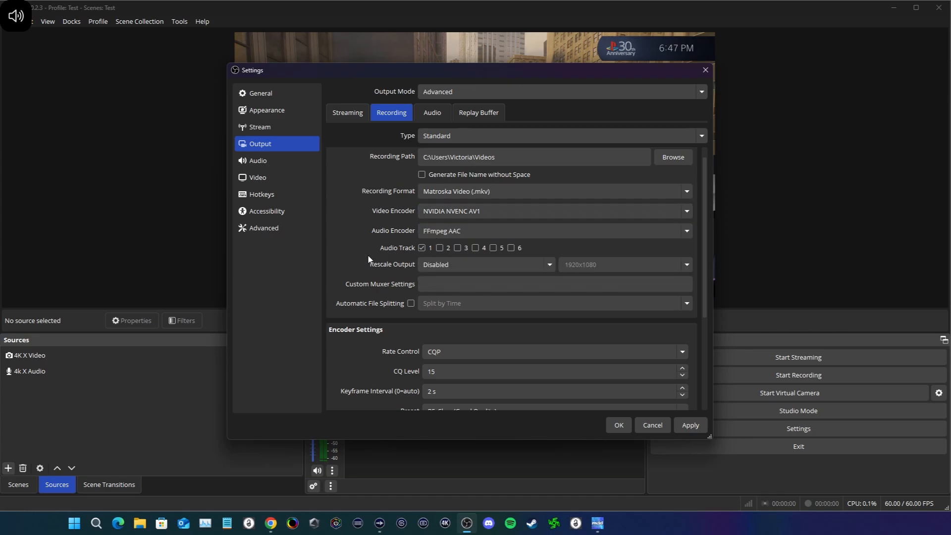
scroll(380, 337, down, 4)
scroll(389, 360, down, 1)
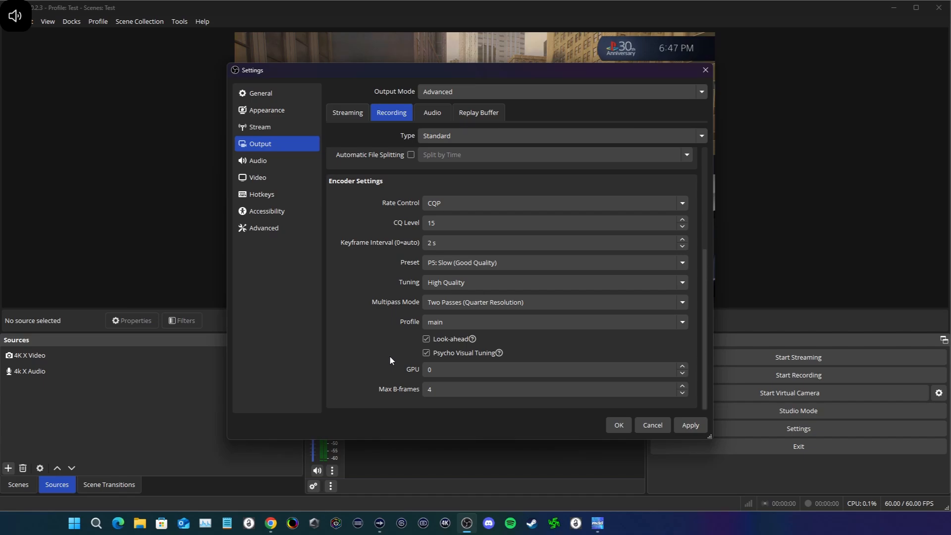
click(691, 425)
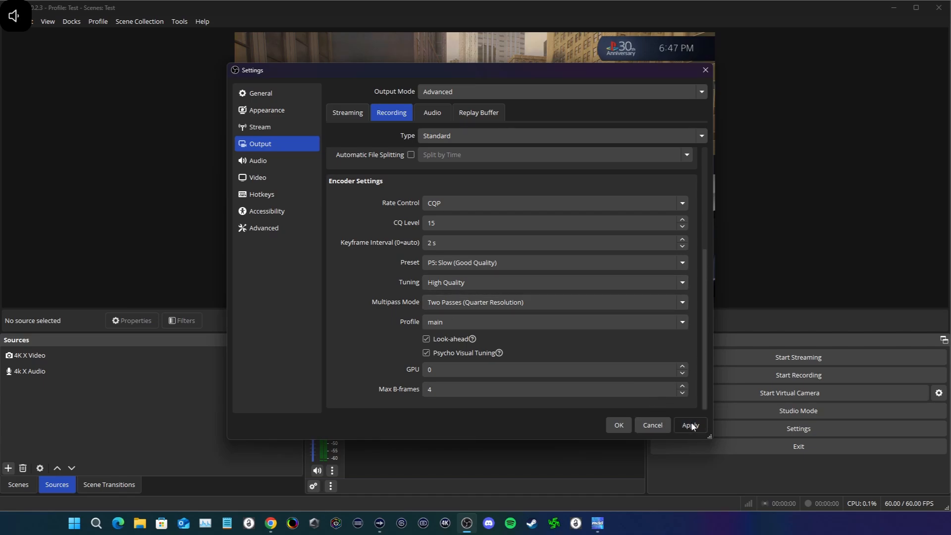
click(620, 425)
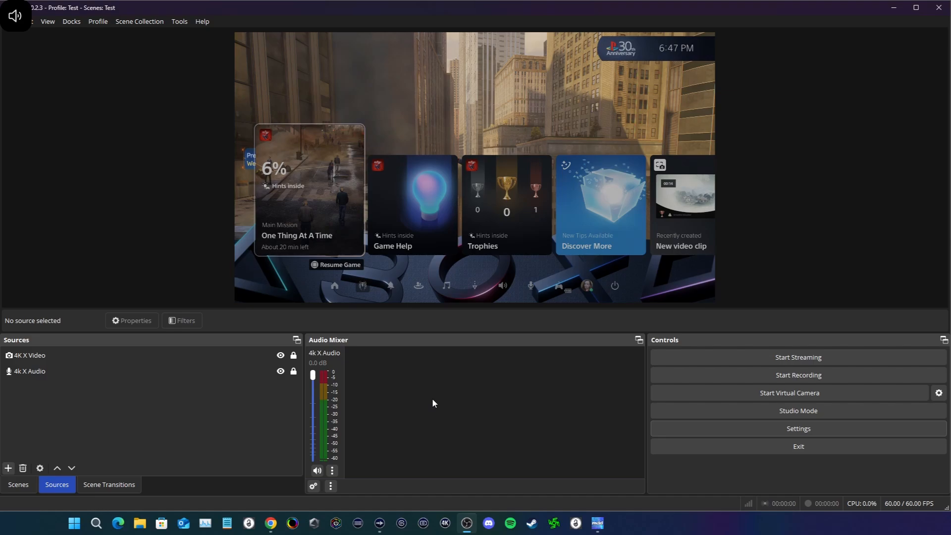
Step: Set the color format in the advanced video settings to NV12 (8-bit, 4:2:0, 2 planes)
click(701, 432)
click(266, 131)
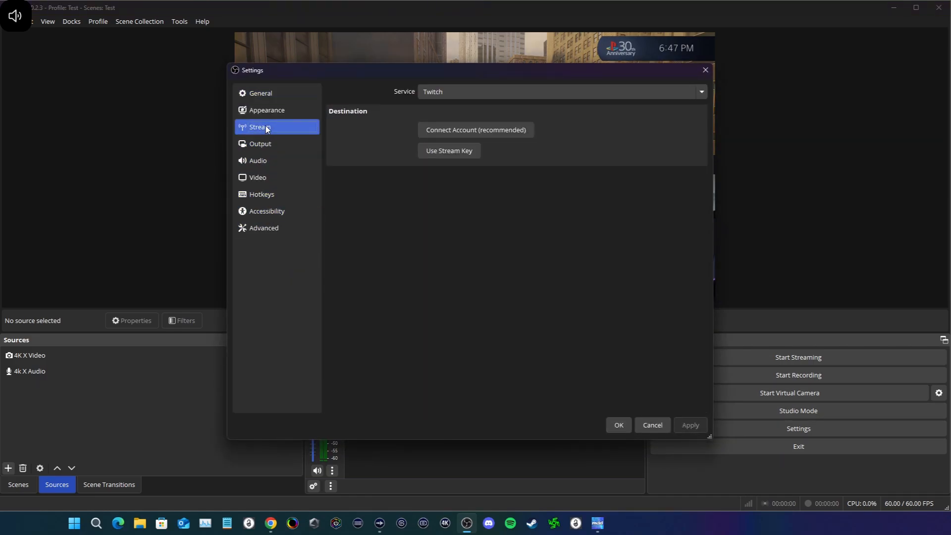
click(259, 230)
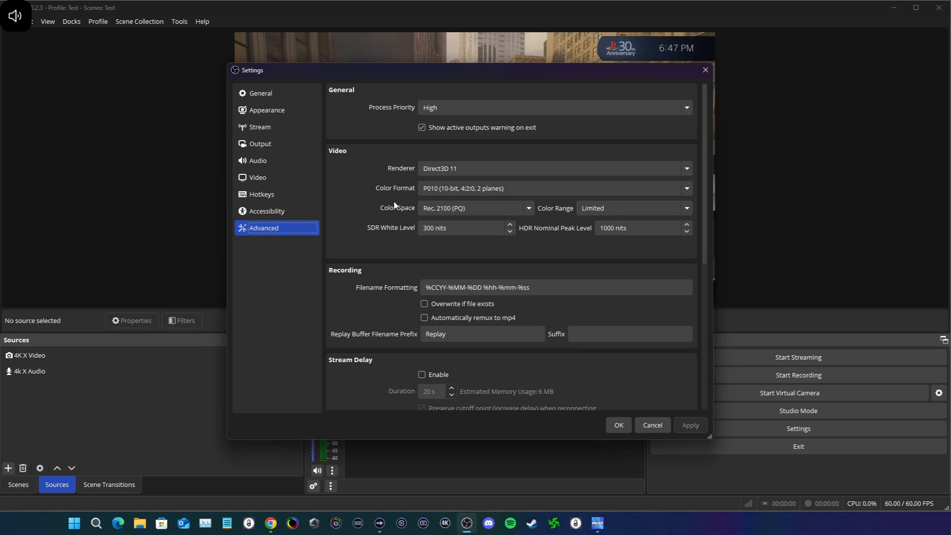
click(456, 191)
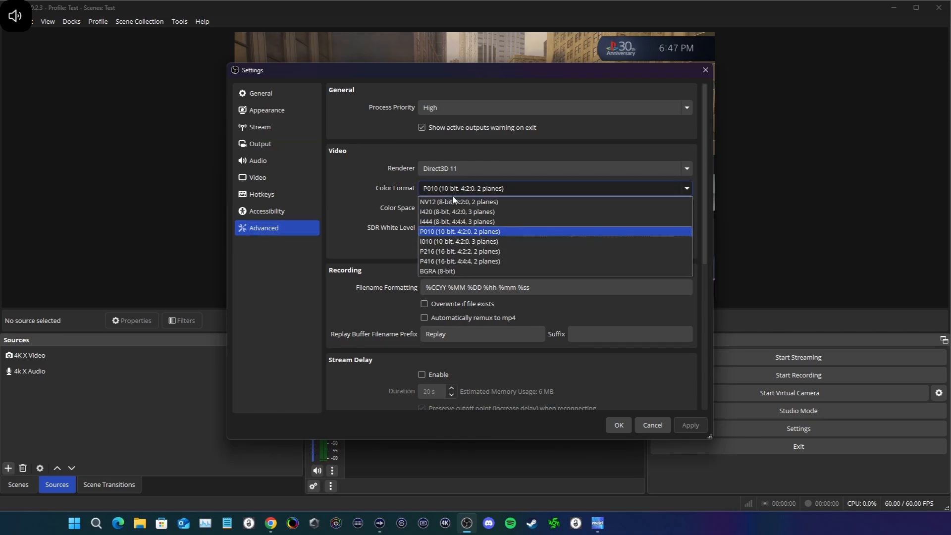
click(449, 202)
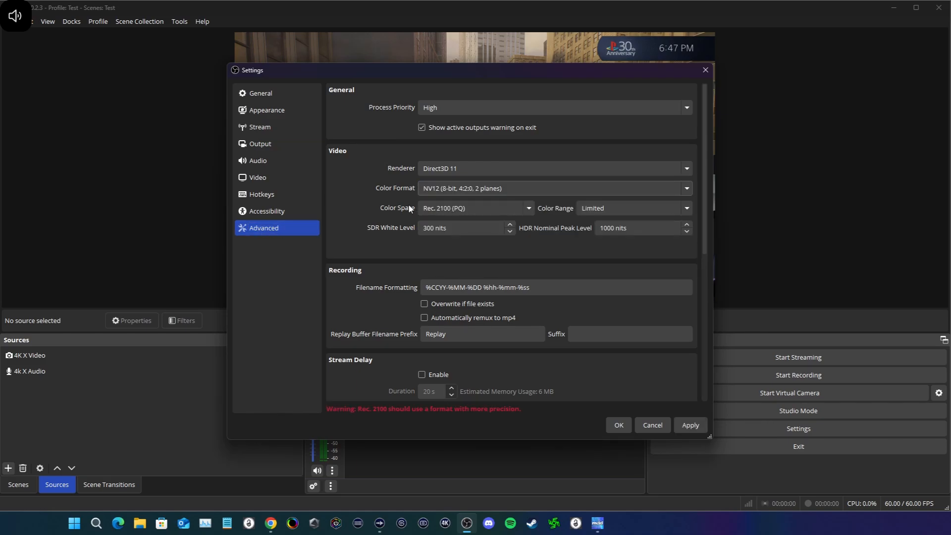
Step: Set the color space in the advanced video settings to Rec. 709, apply the change and close the dialog
click(450, 211)
click(448, 232)
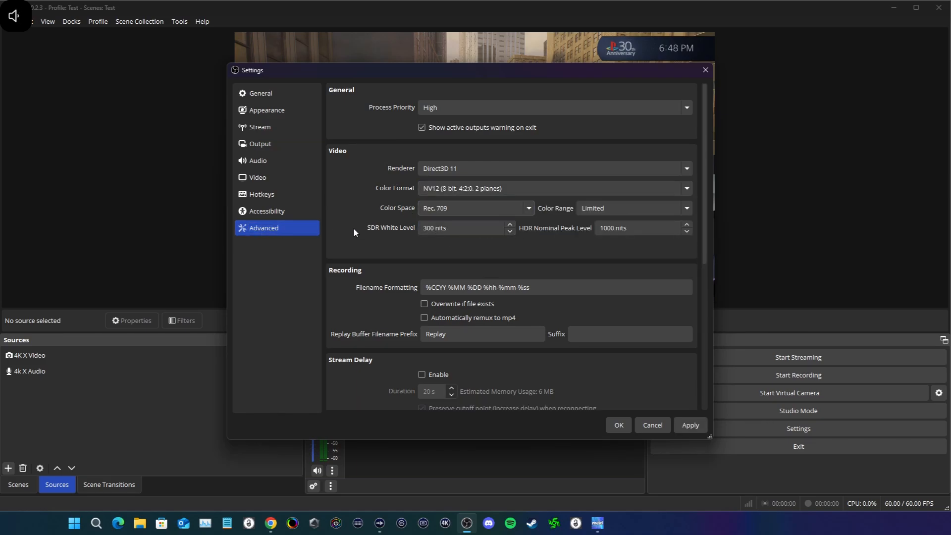
click(679, 426)
click(618, 425)
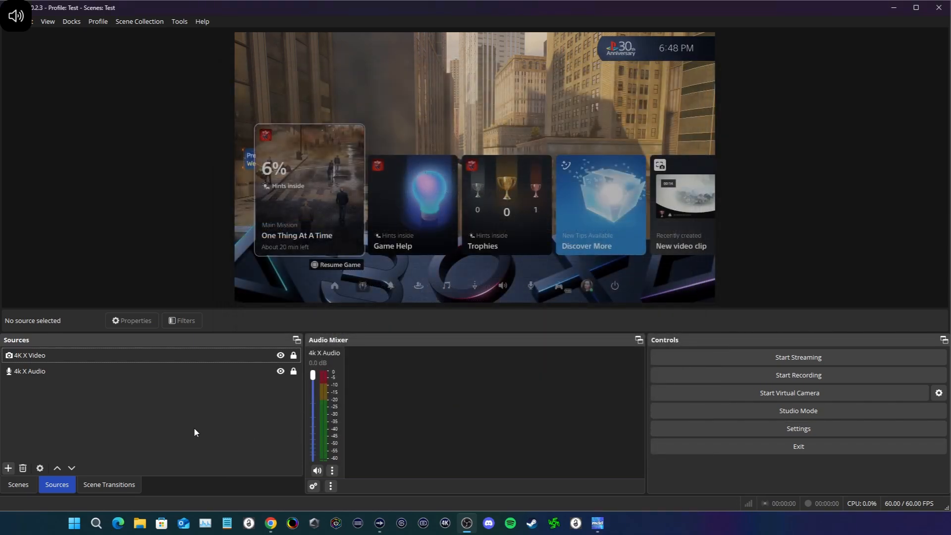
Step: In the streaming output settings, set the audio encoder to FFmpeg AAC and the video encoder to NVIDIA NVENC H.264
click(799, 429)
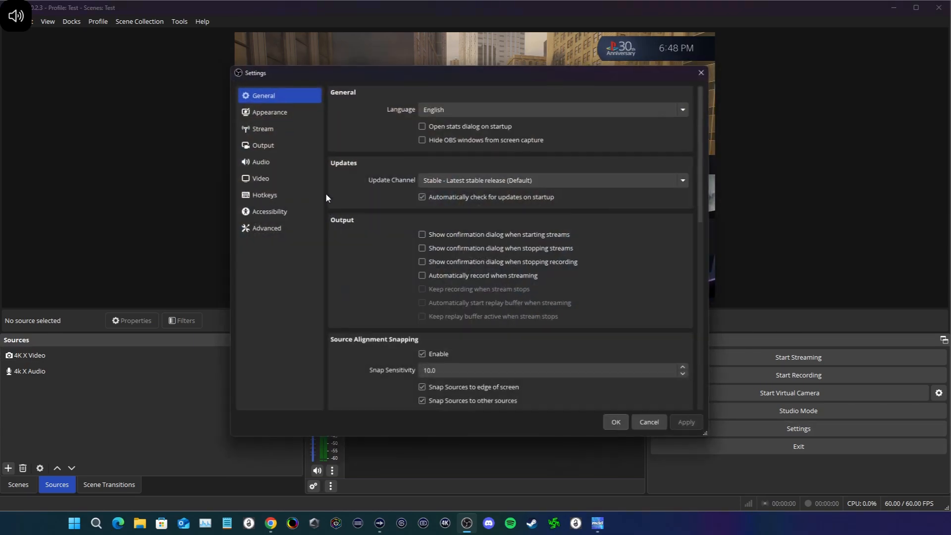
click(268, 127)
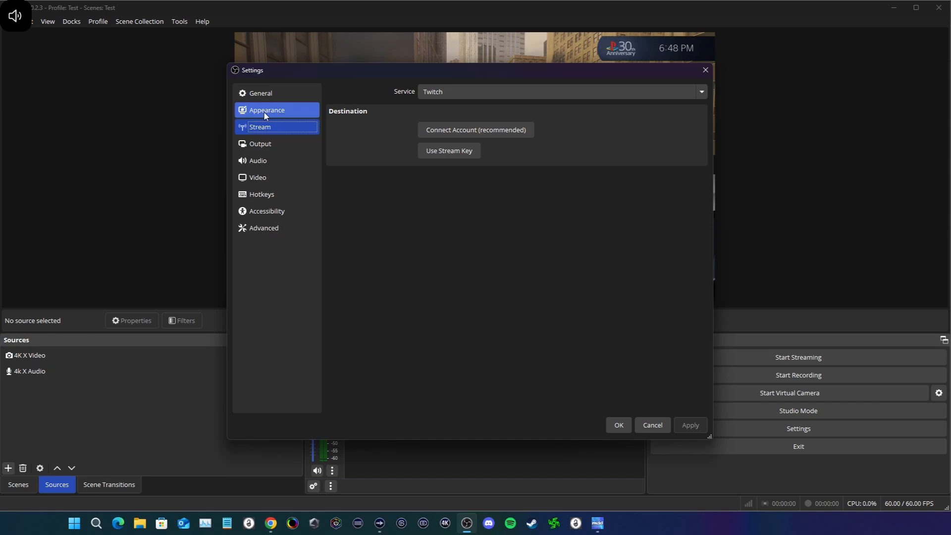
click(263, 182)
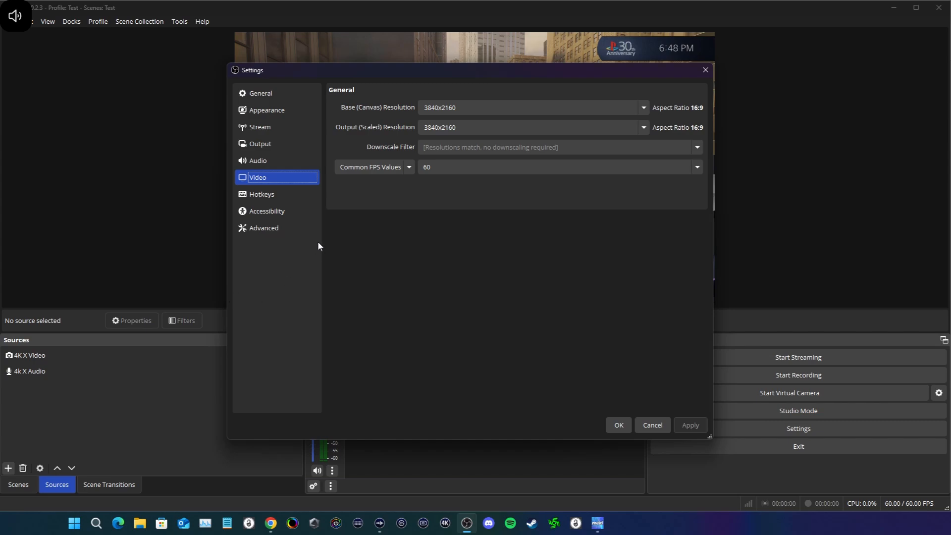
click(261, 129)
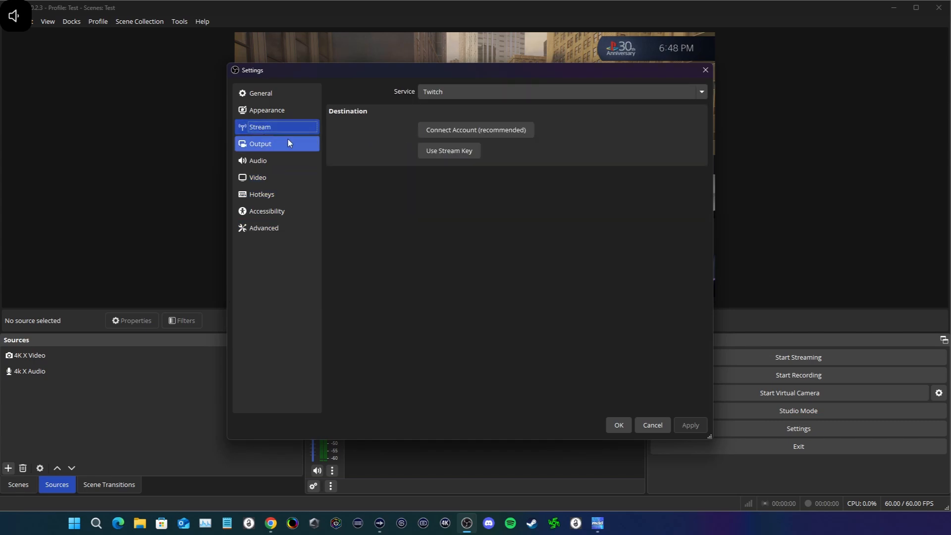
click(290, 143)
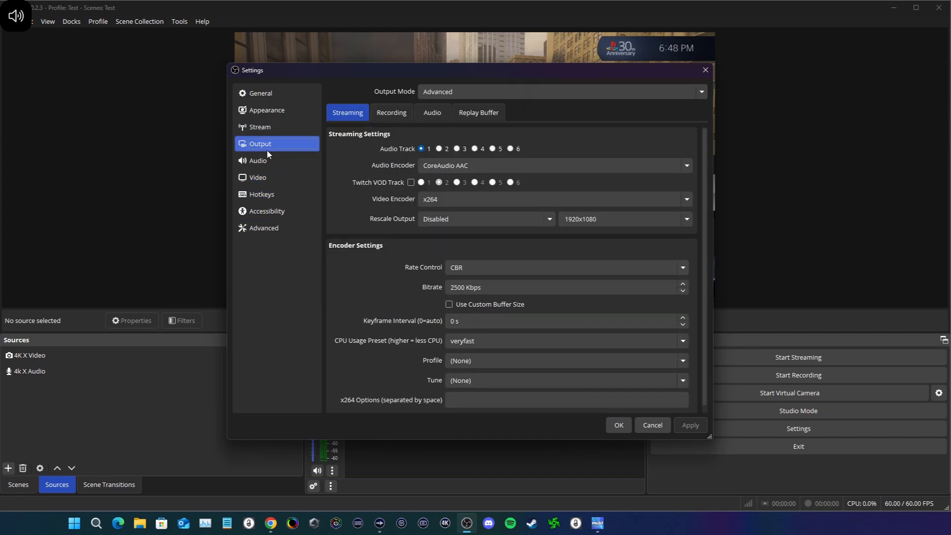
click(470, 167)
click(452, 185)
click(459, 198)
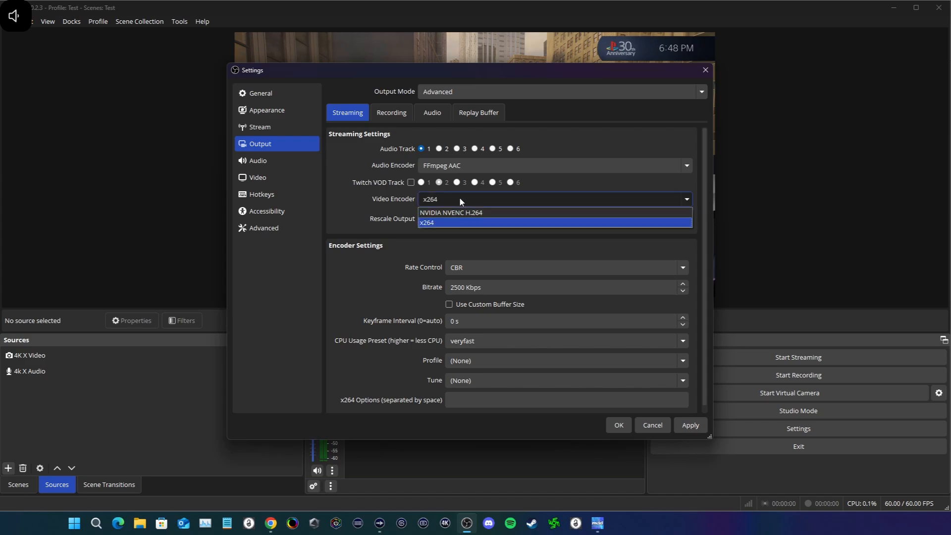
click(455, 210)
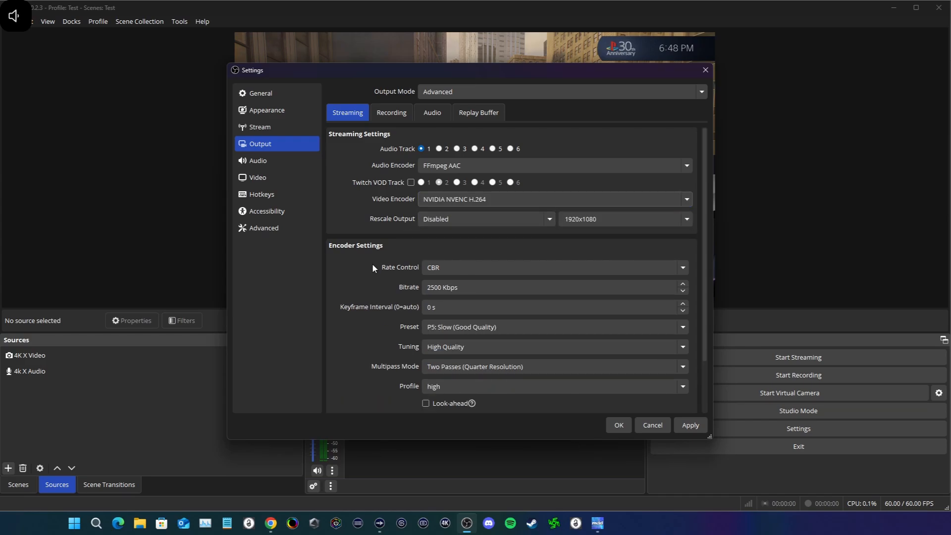
Step: Set the streaming encoder's bitrate to 6000 Kbps and its keyframe interval to 2 s
drag(435, 289, 388, 281)
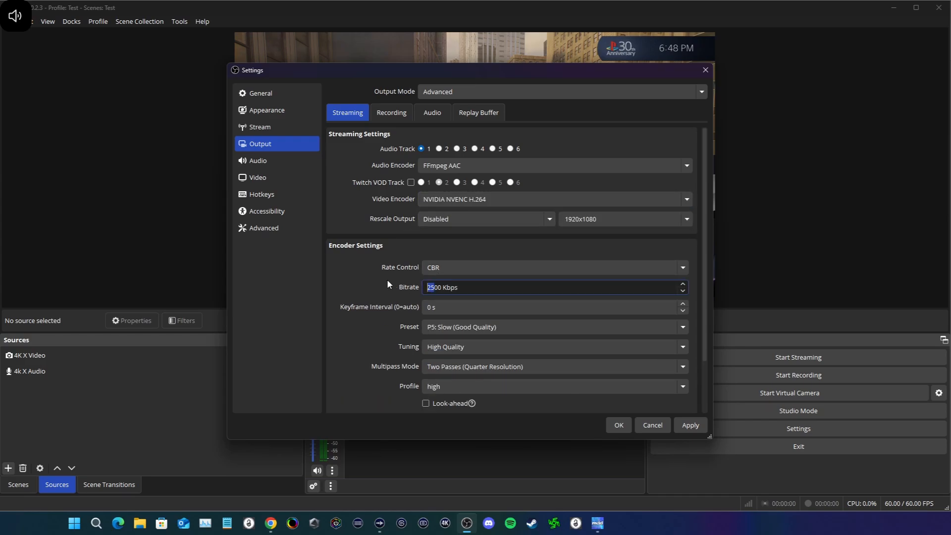
text(60)
click(431, 308)
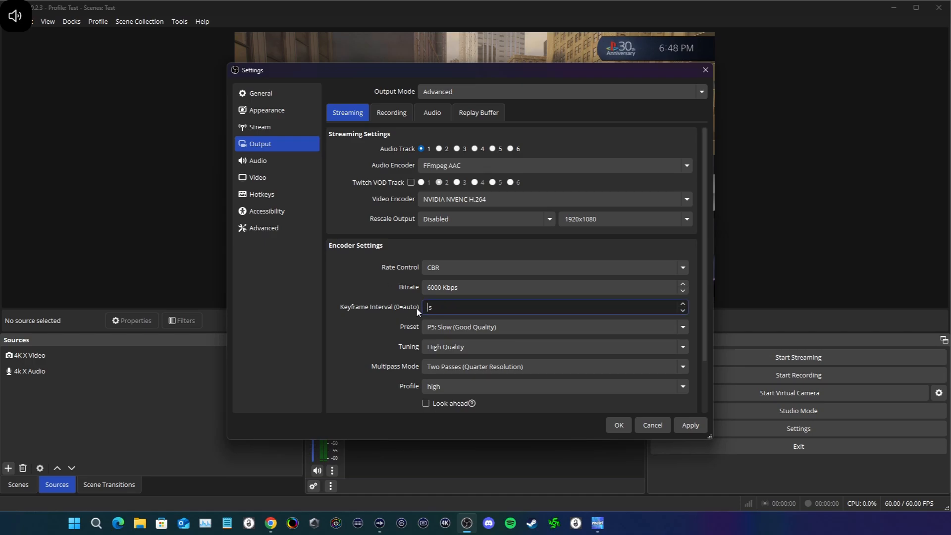
text(2)
Step: Rescale the streaming output to 1920x1080 with the Lanczos filter (Sharpened scaling, 36 samples)
click(513, 224)
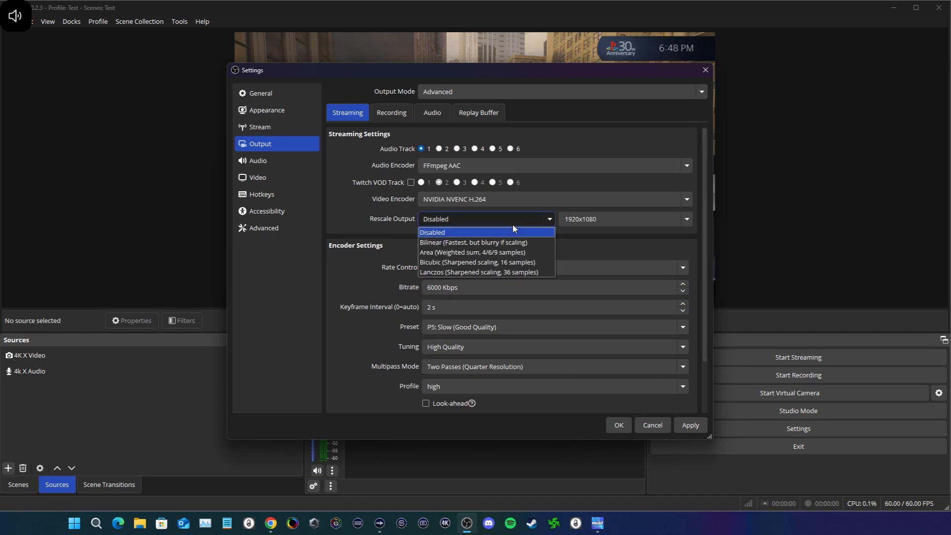
click(451, 272)
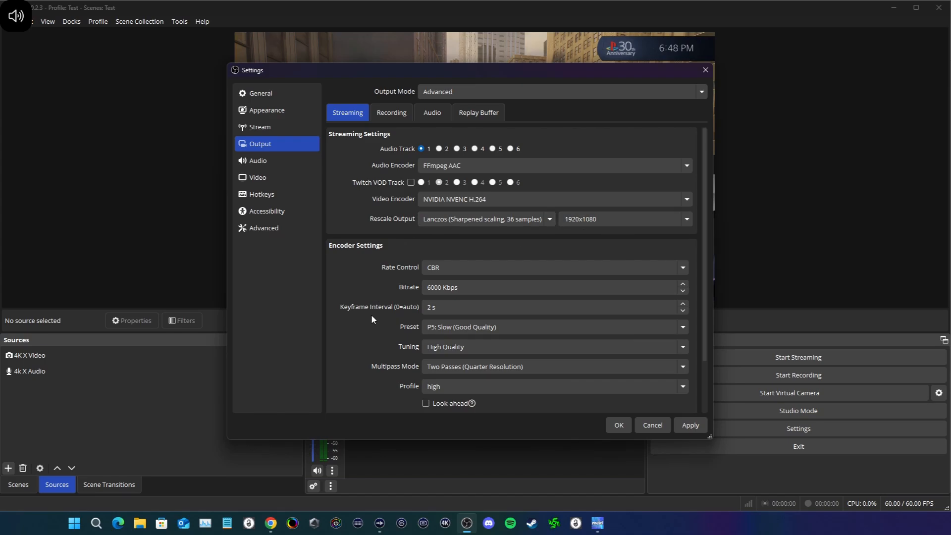
Step: Enable Look-ahead for the streaming encoder, set Max B-frames to 4 and keep the profile at high
scroll(372, 322, down, 1)
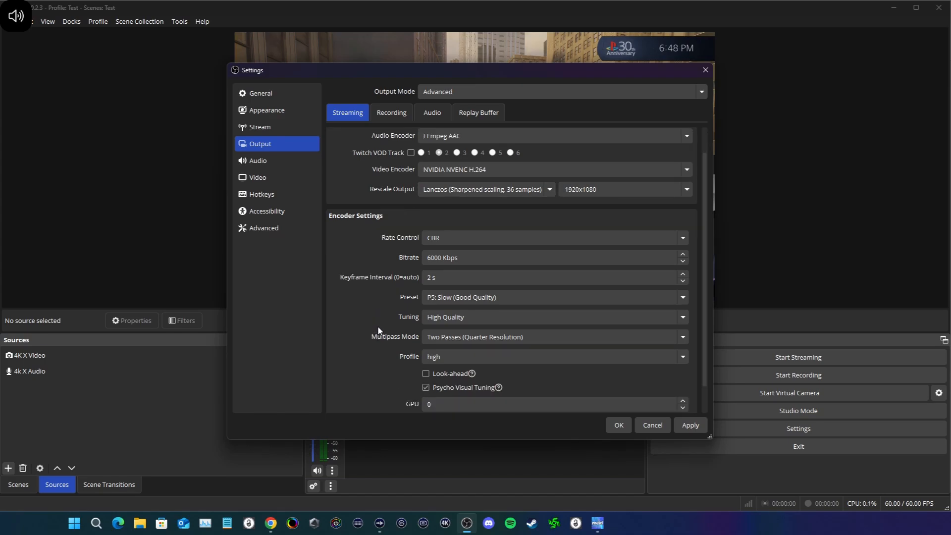
scroll(396, 325, down, 1)
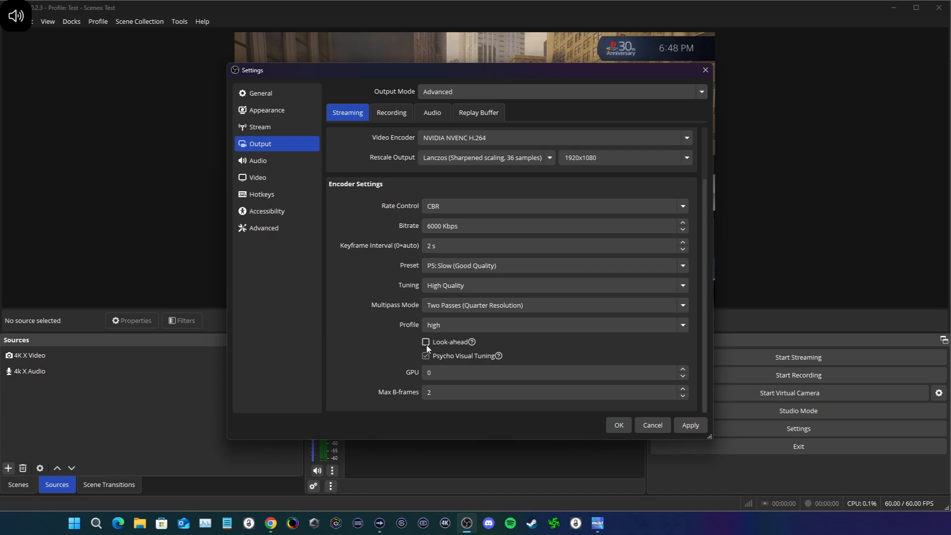
double_click(429, 392)
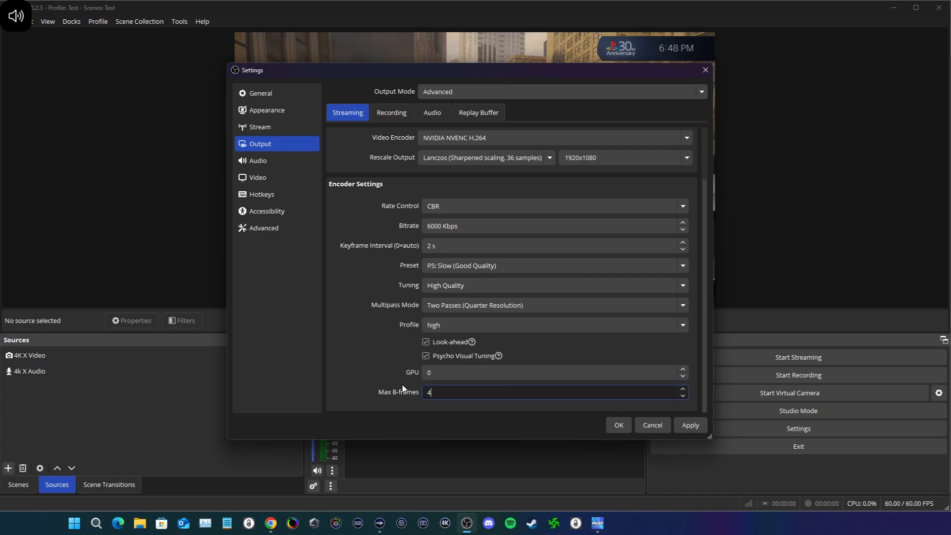
click(425, 324)
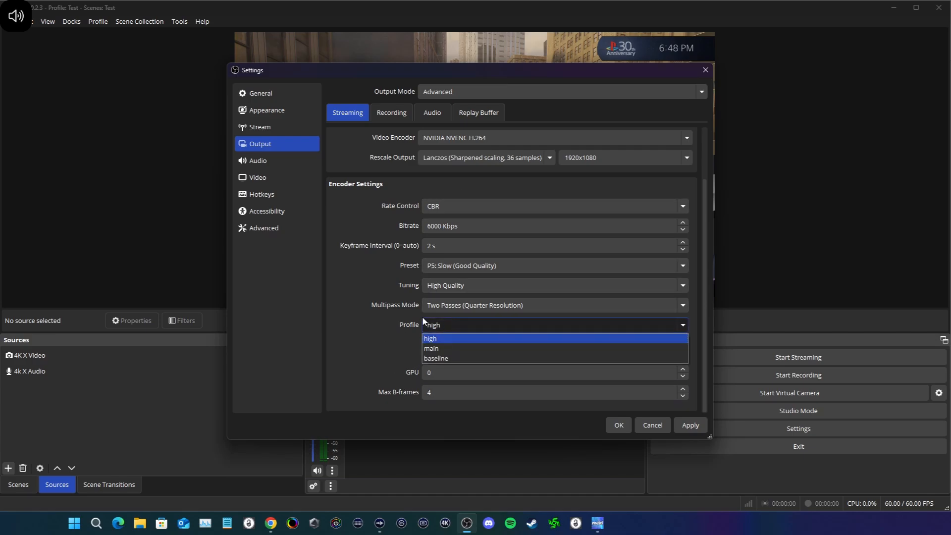
click(387, 348)
click(442, 324)
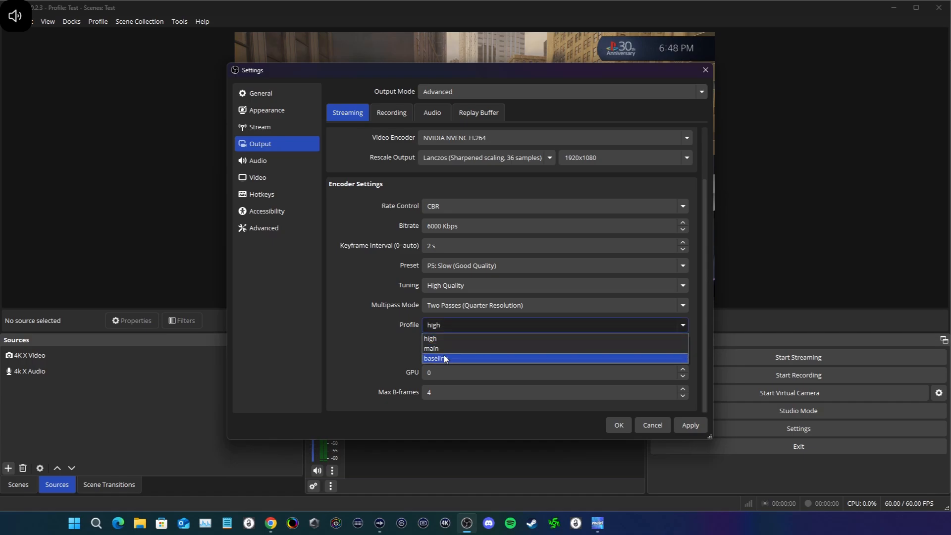
click(368, 333)
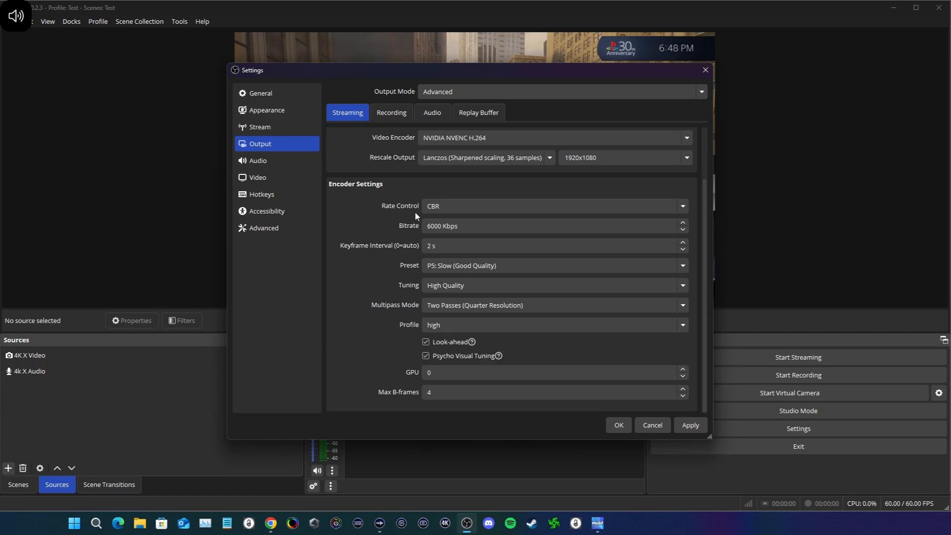
Step: Review the streaming encoder settings, apply them and close the settings dialog
click(691, 425)
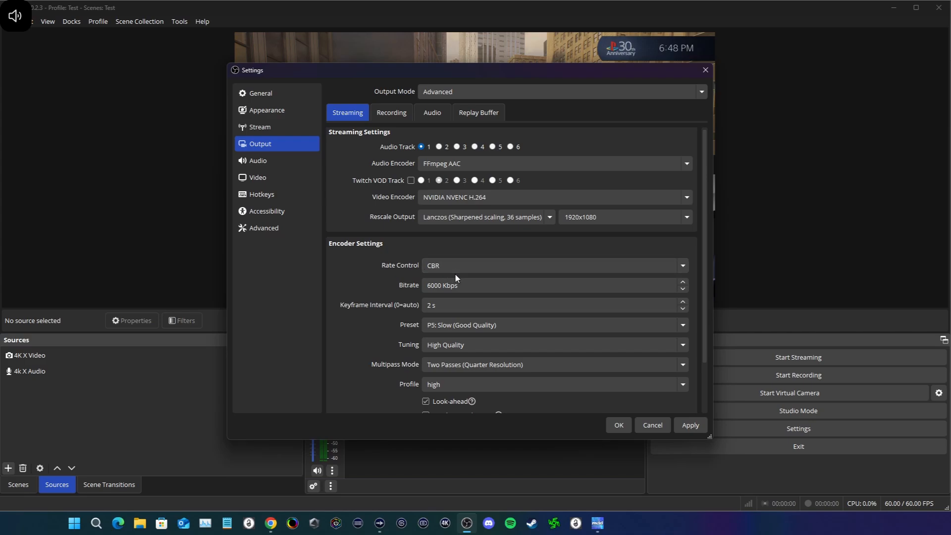
scroll(386, 316, down, 3)
scroll(407, 247, up, 3)
scroll(411, 233, down, 3)
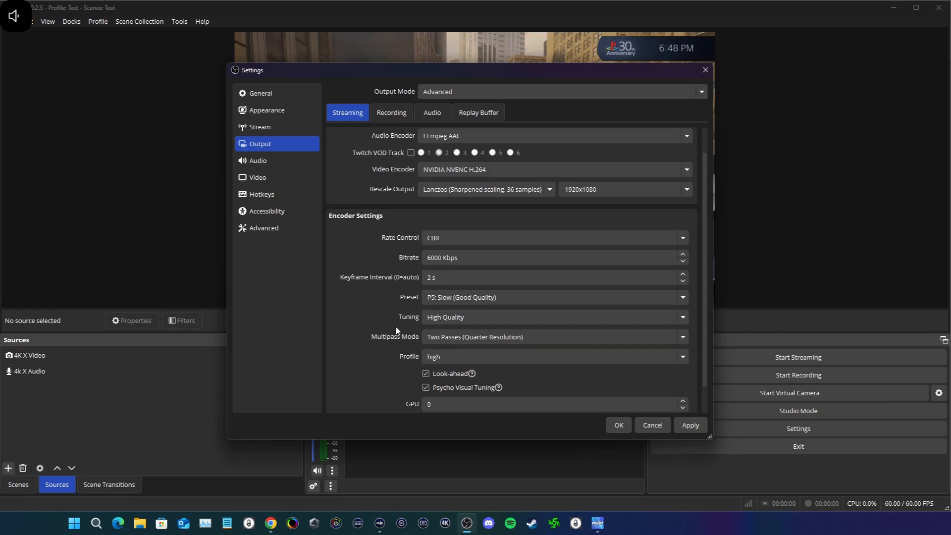
click(692, 424)
click(609, 425)
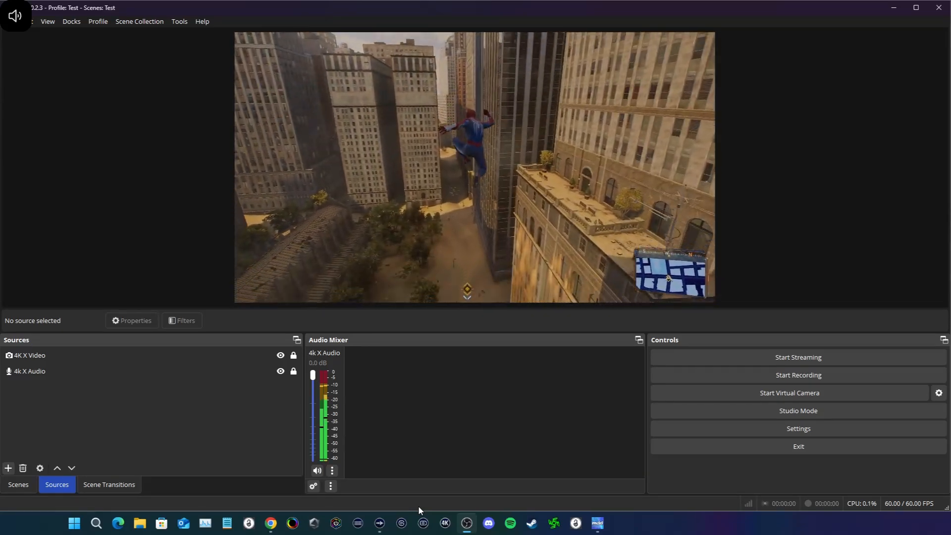
Step: Examine the 4K X Video source's resolution, FPS, video format and color space properties, and close them without changes
click(68, 357)
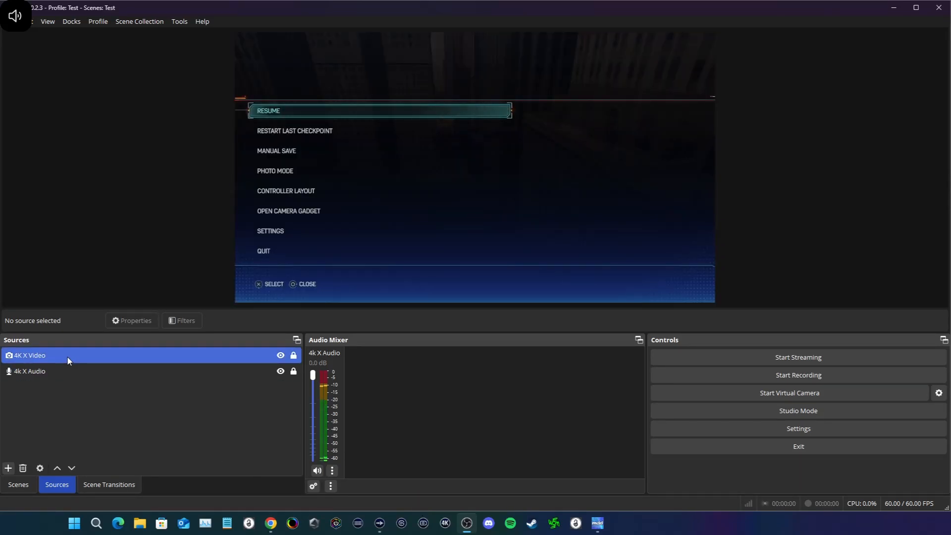
right_click(68, 357)
click(100, 366)
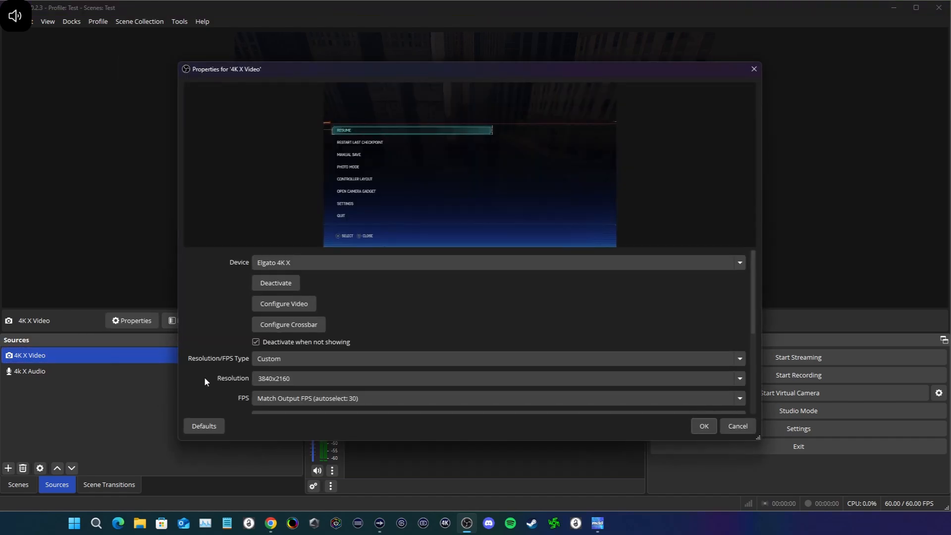
scroll(213, 367, down, 4)
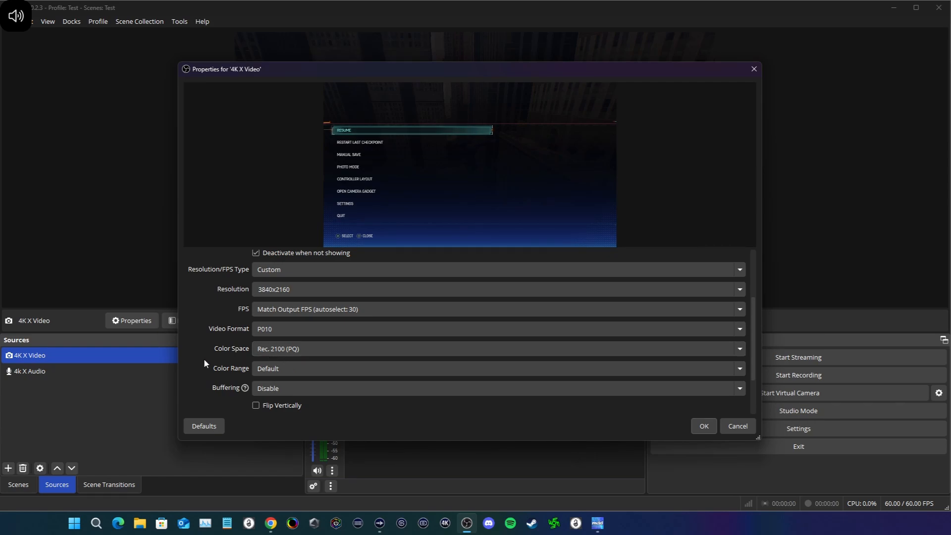
click(738, 426)
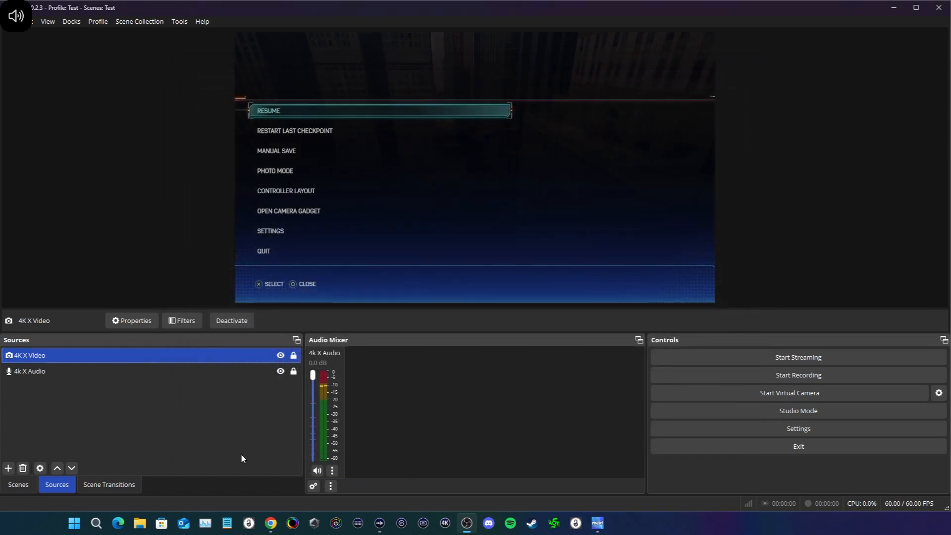
click(228, 454)
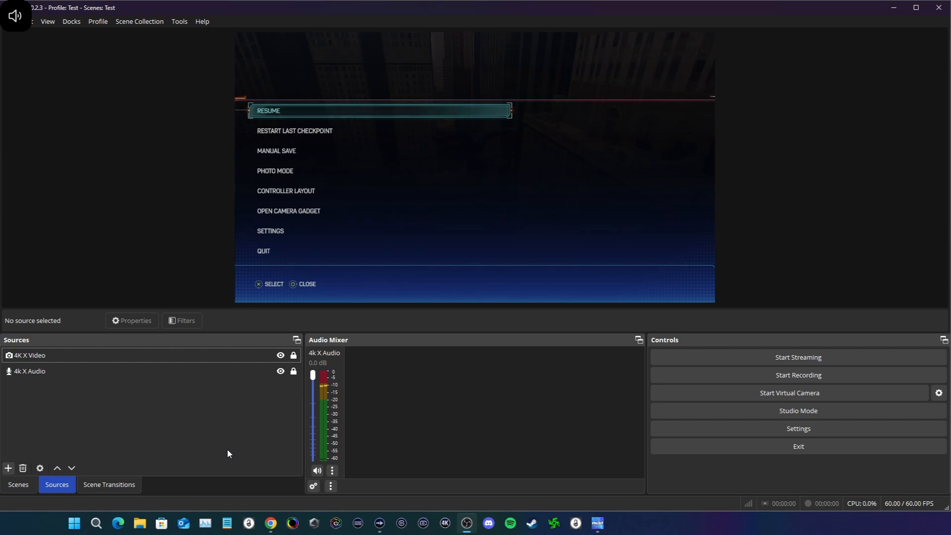